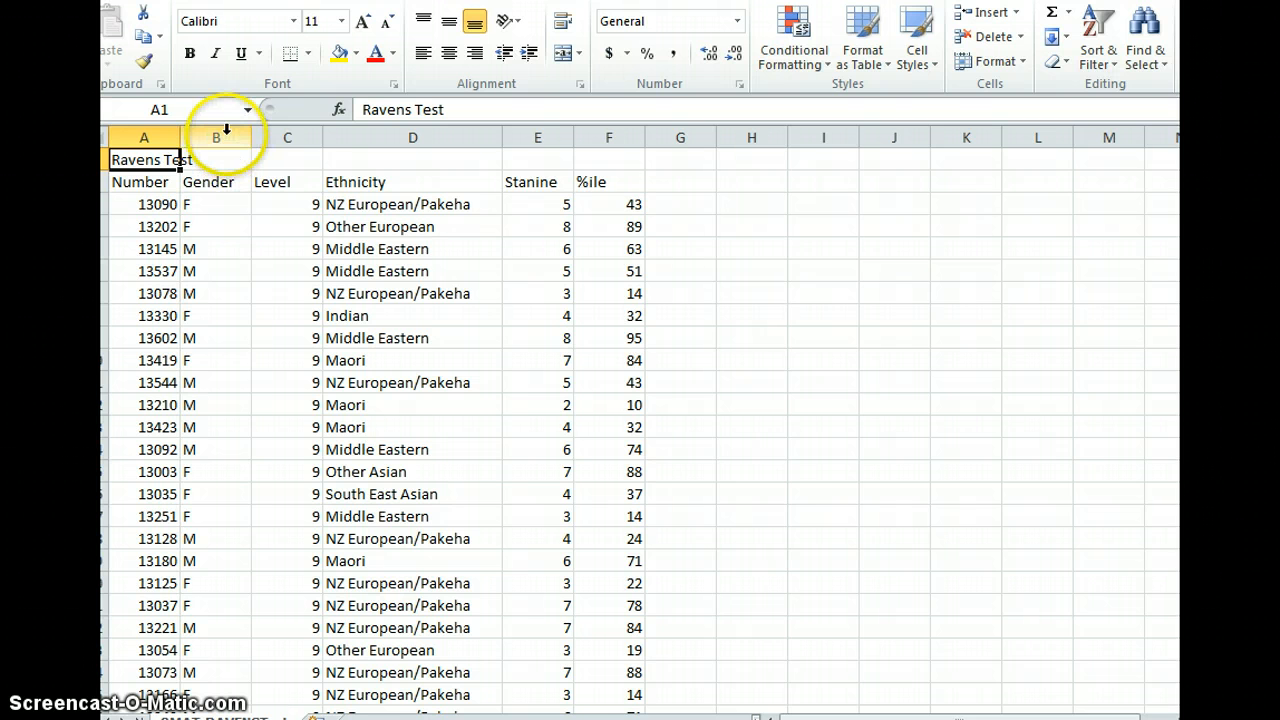
- Sort the data ascending by the Gender column, expanding the selection to include the neighbouring columns
click(226, 134)
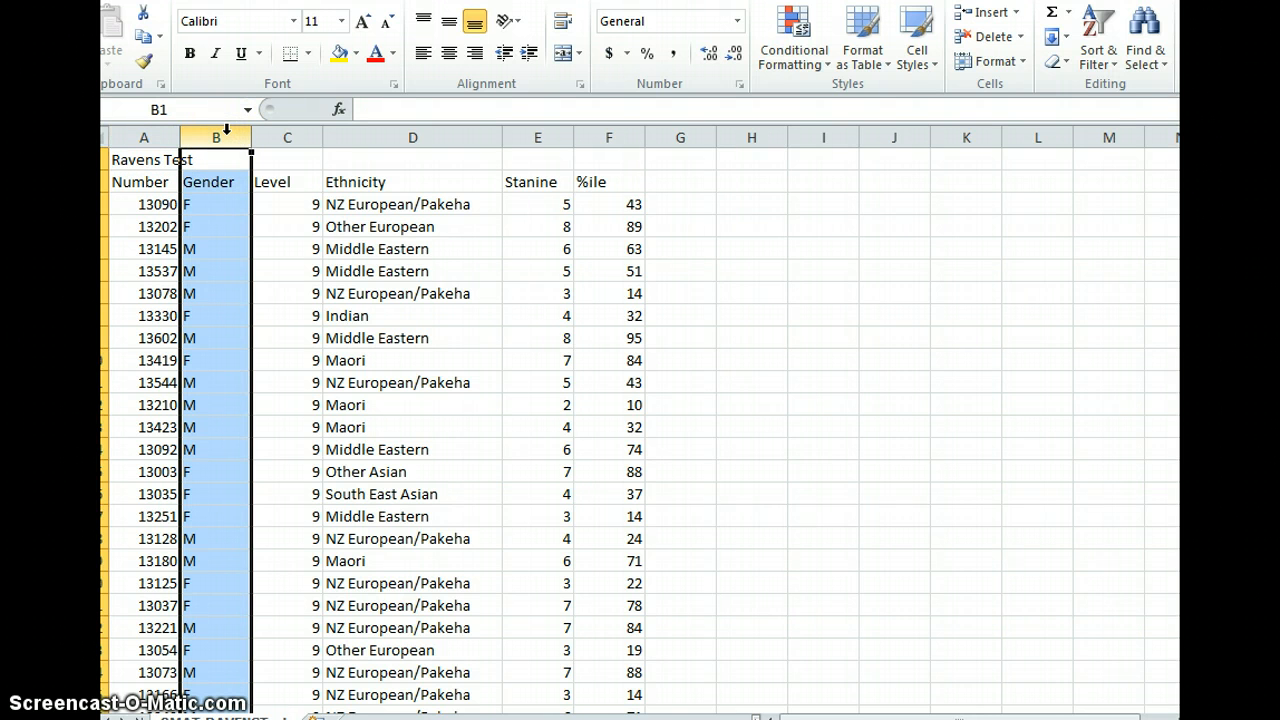
click(1097, 75)
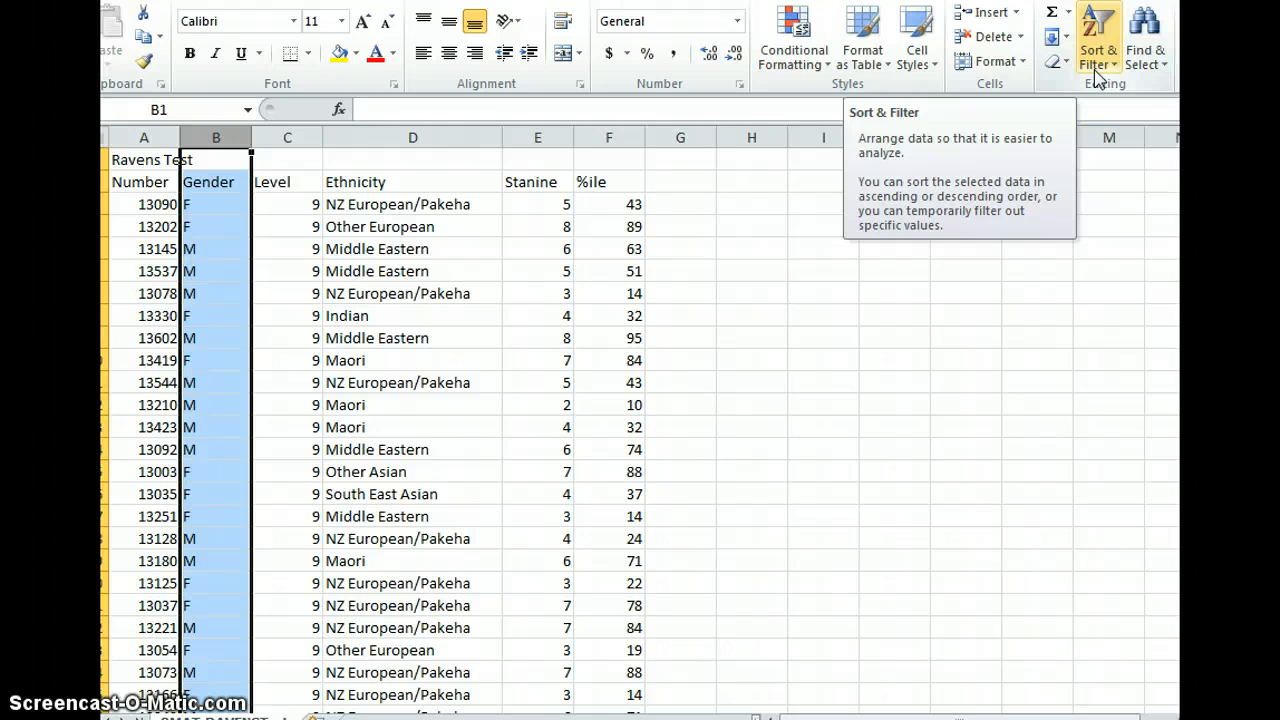
click(1097, 75)
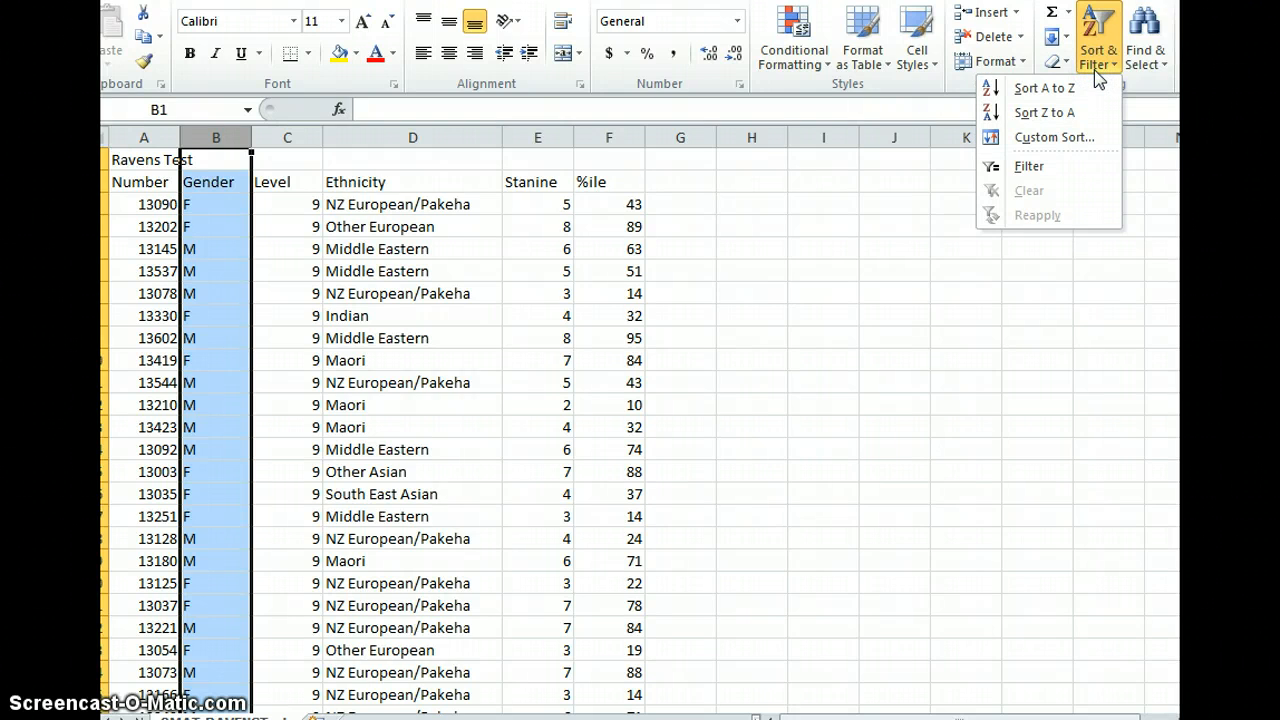
click(1061, 90)
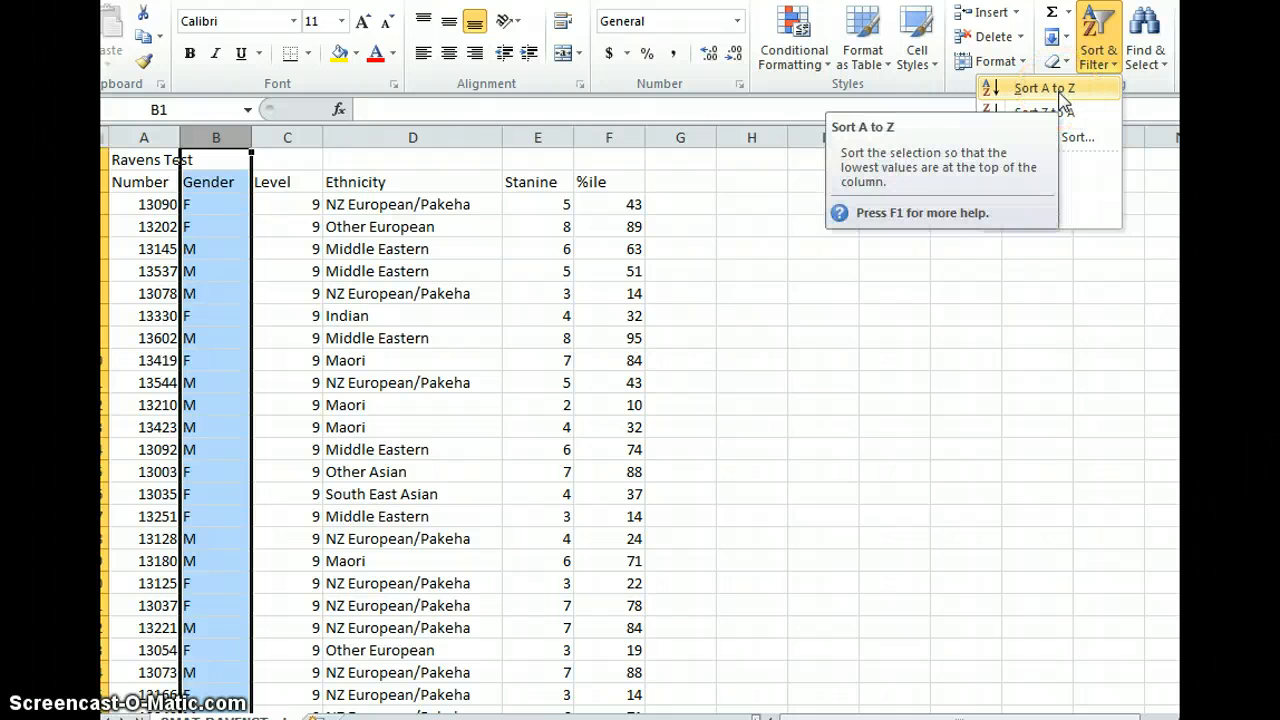
click(1044, 92)
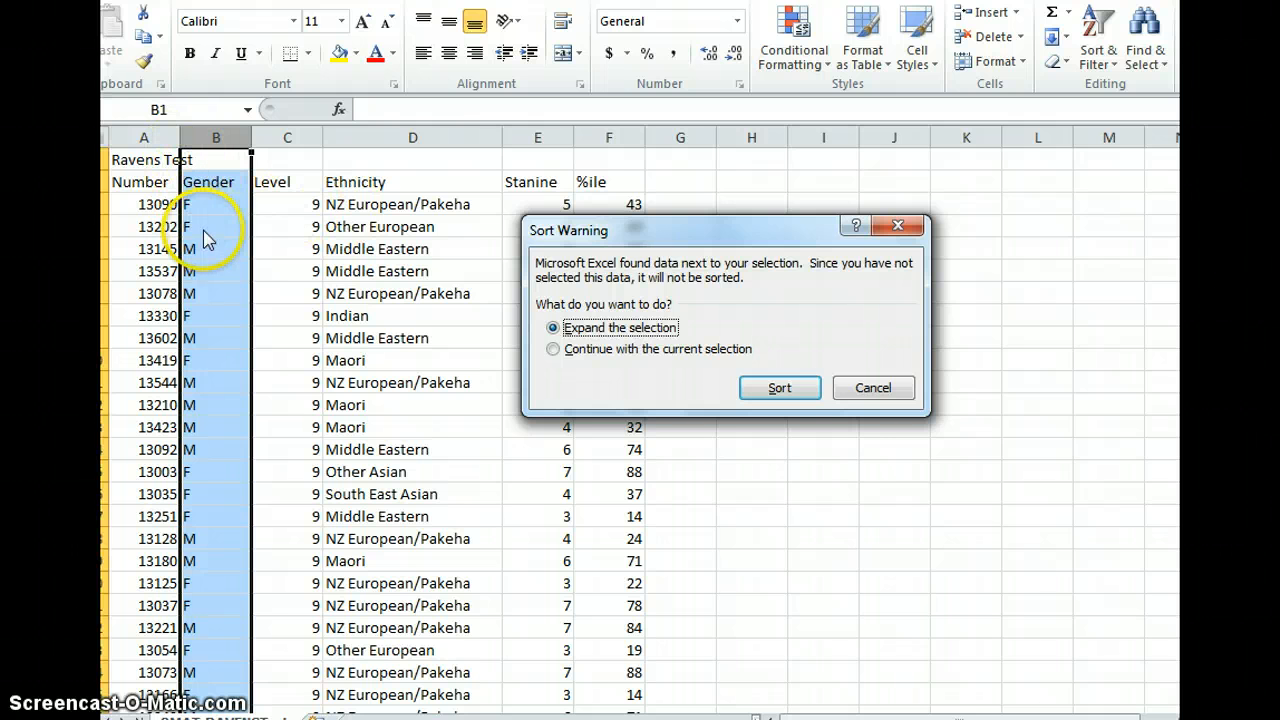
click(798, 390)
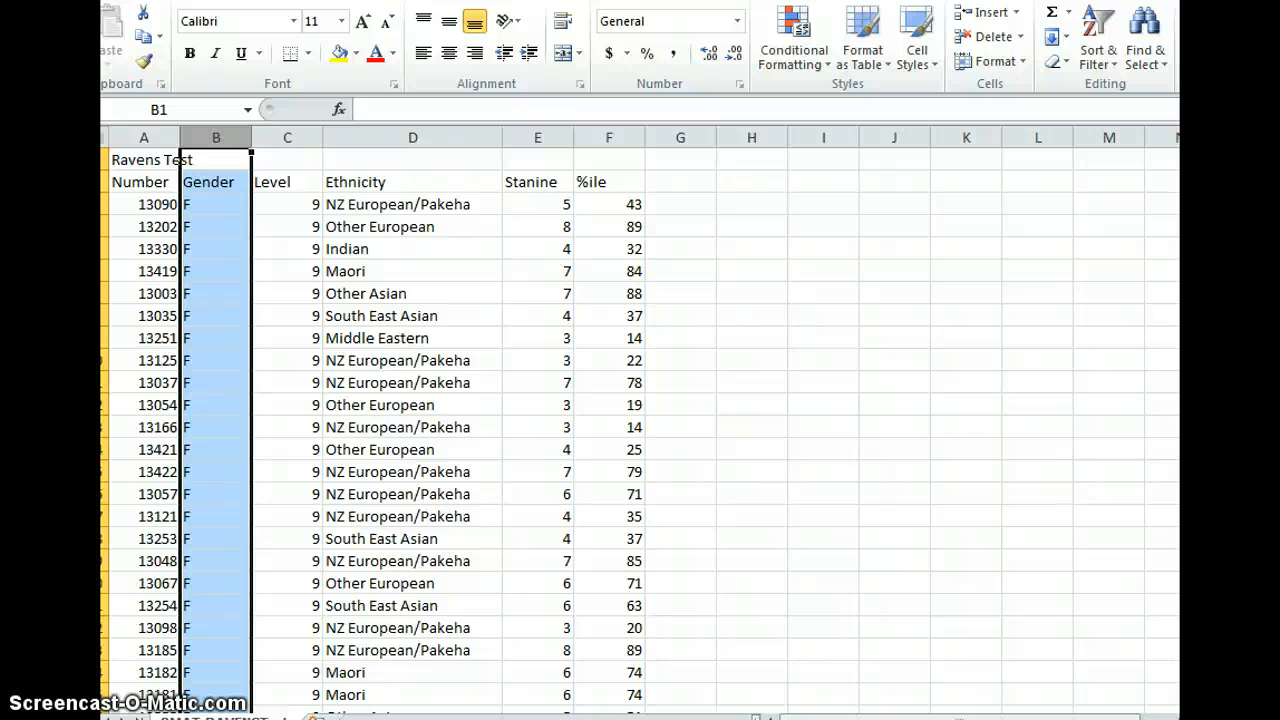
drag(1179, 180, 1179, 201)
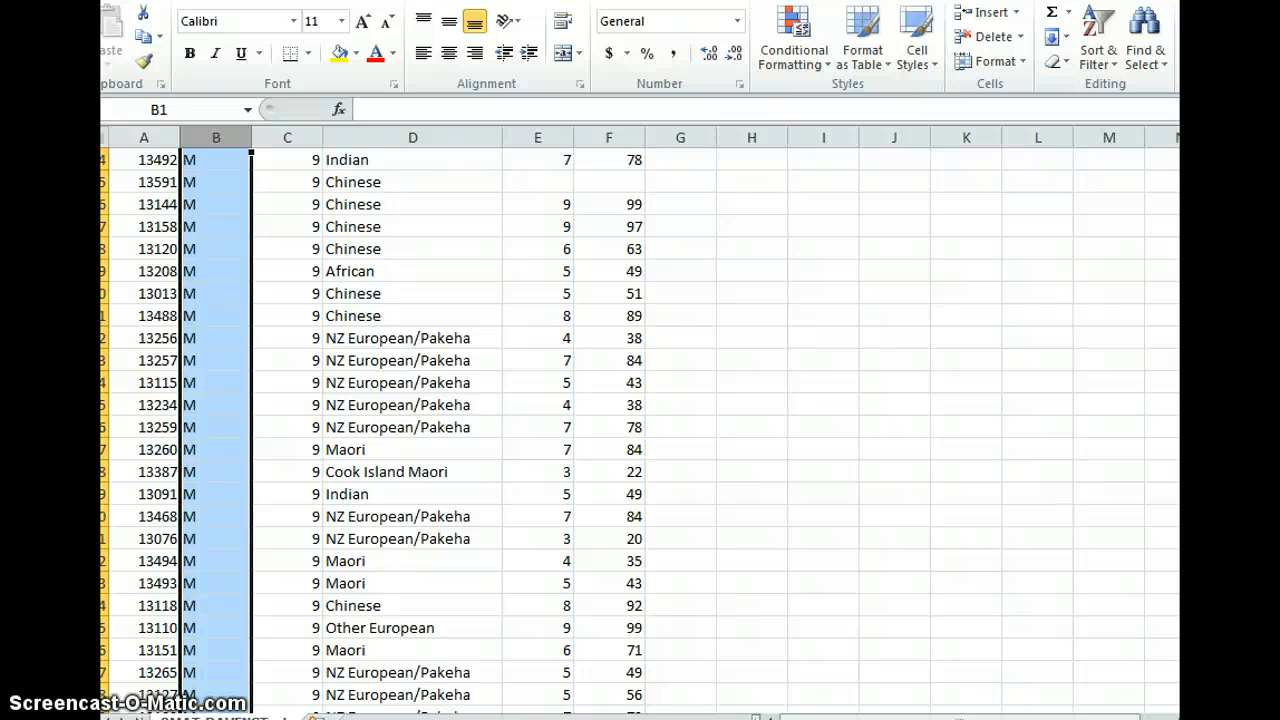
drag(1179, 472, 1179, 230)
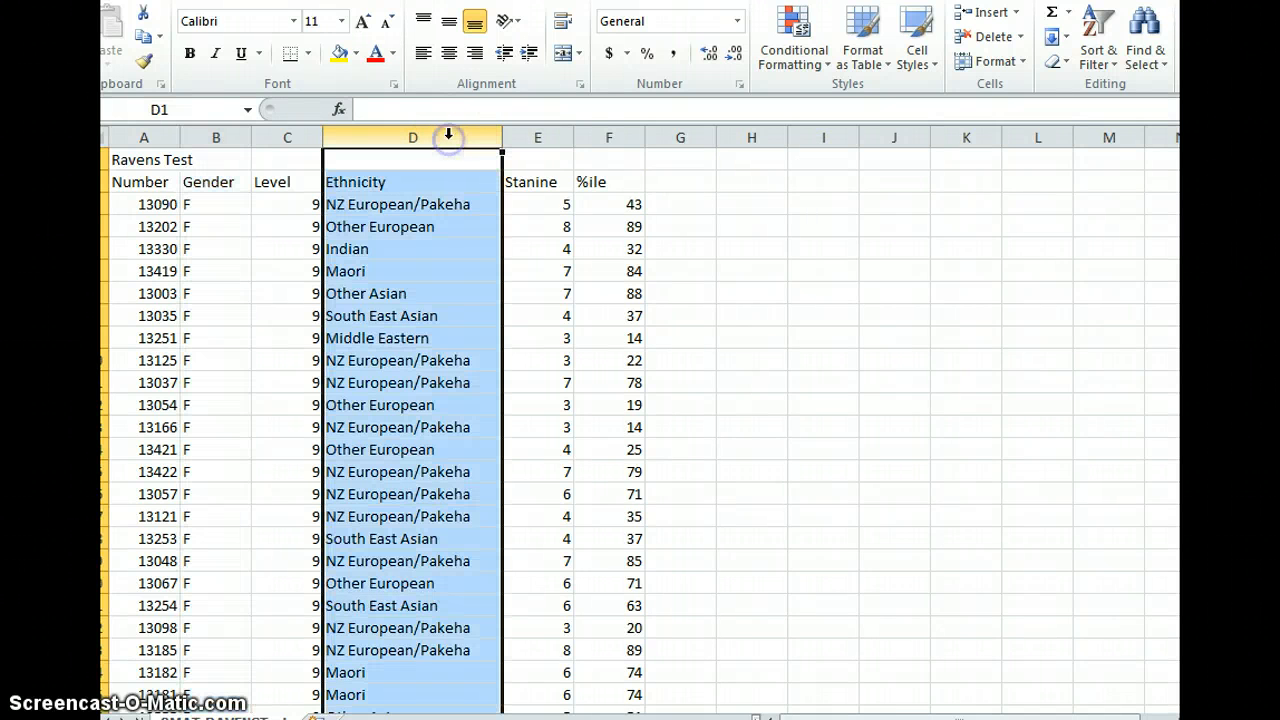
- Sort the data ascending by the Ethnicity column, expanding the selection to the whole table
click(448, 135)
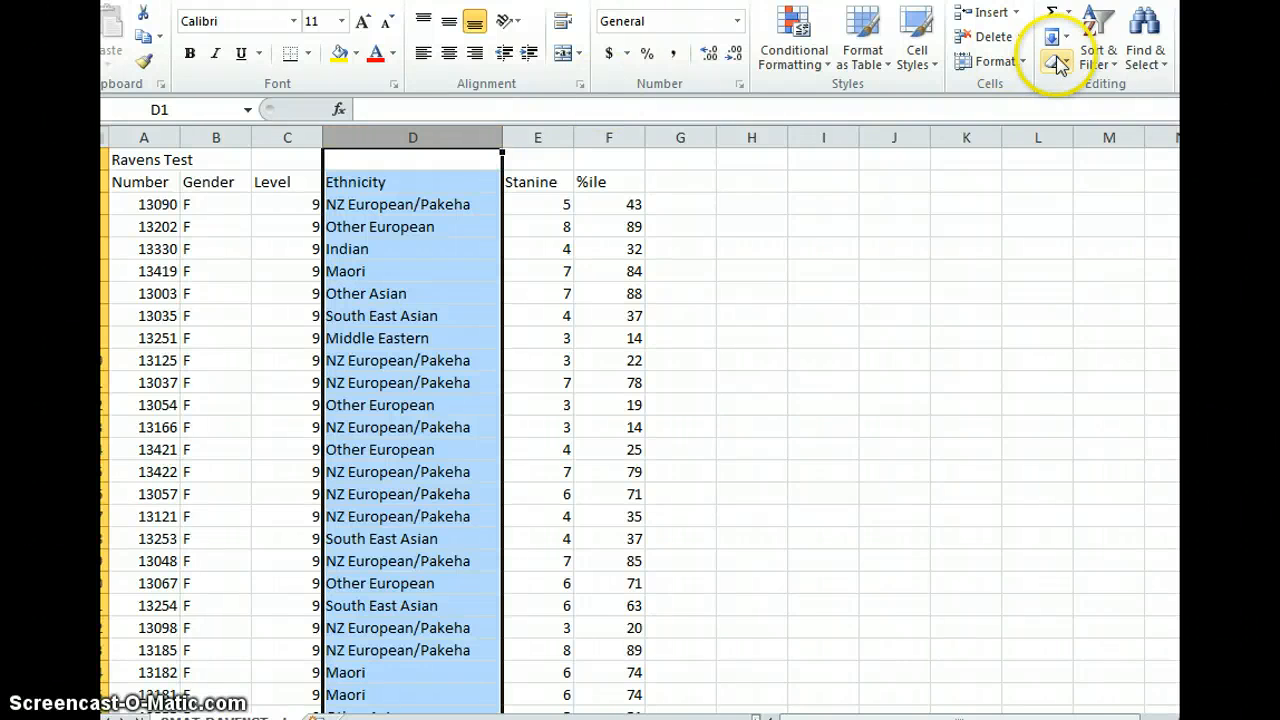
click(1096, 55)
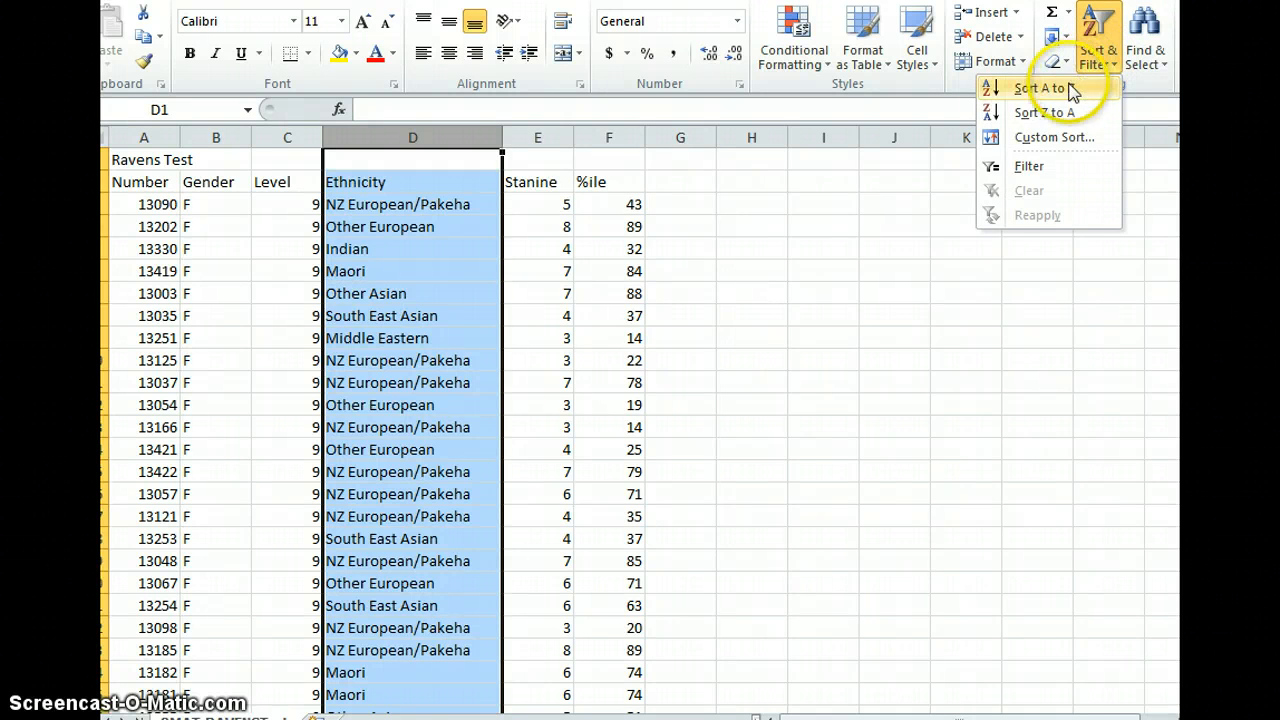
click(1078, 88)
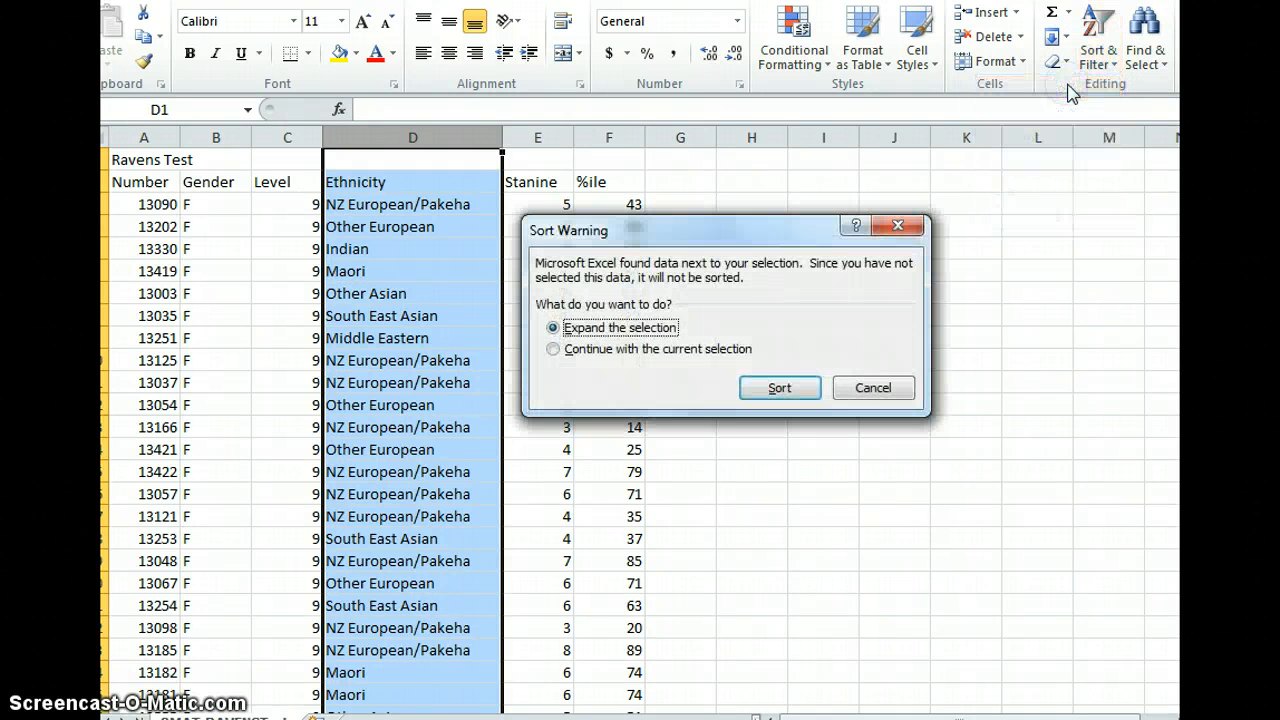
click(770, 389)
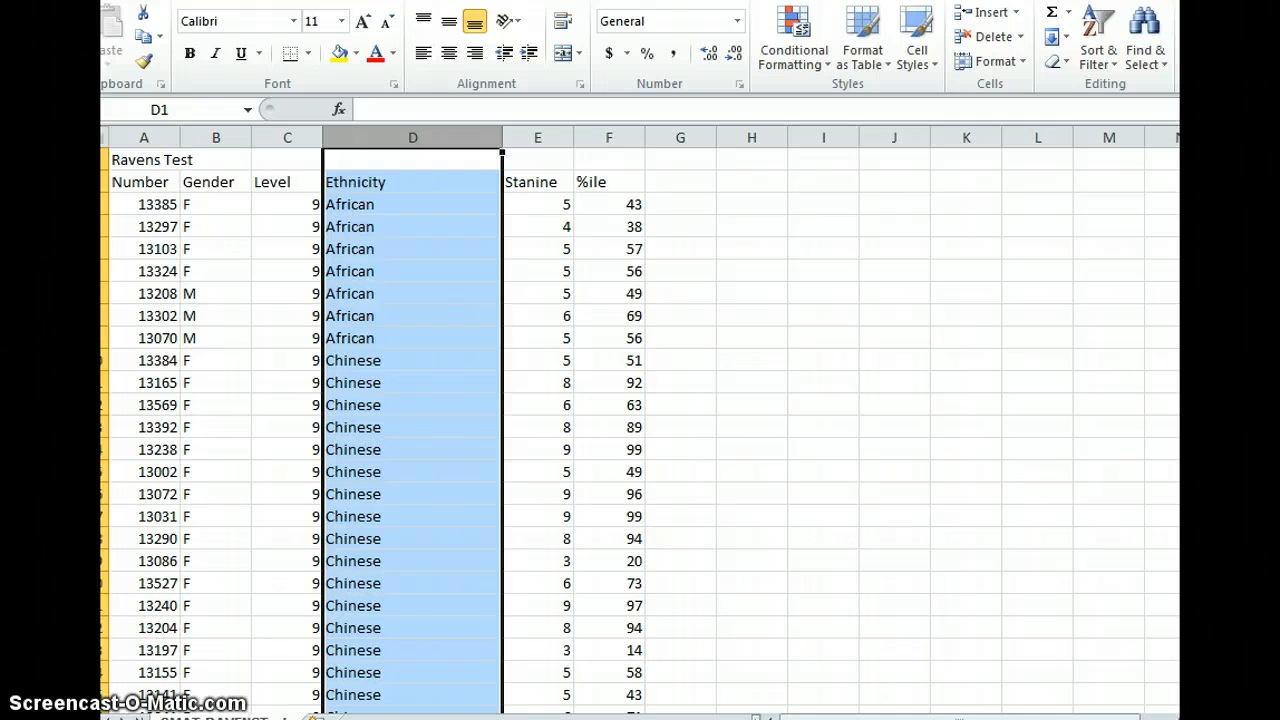
drag(1190, 170, 1190, 301)
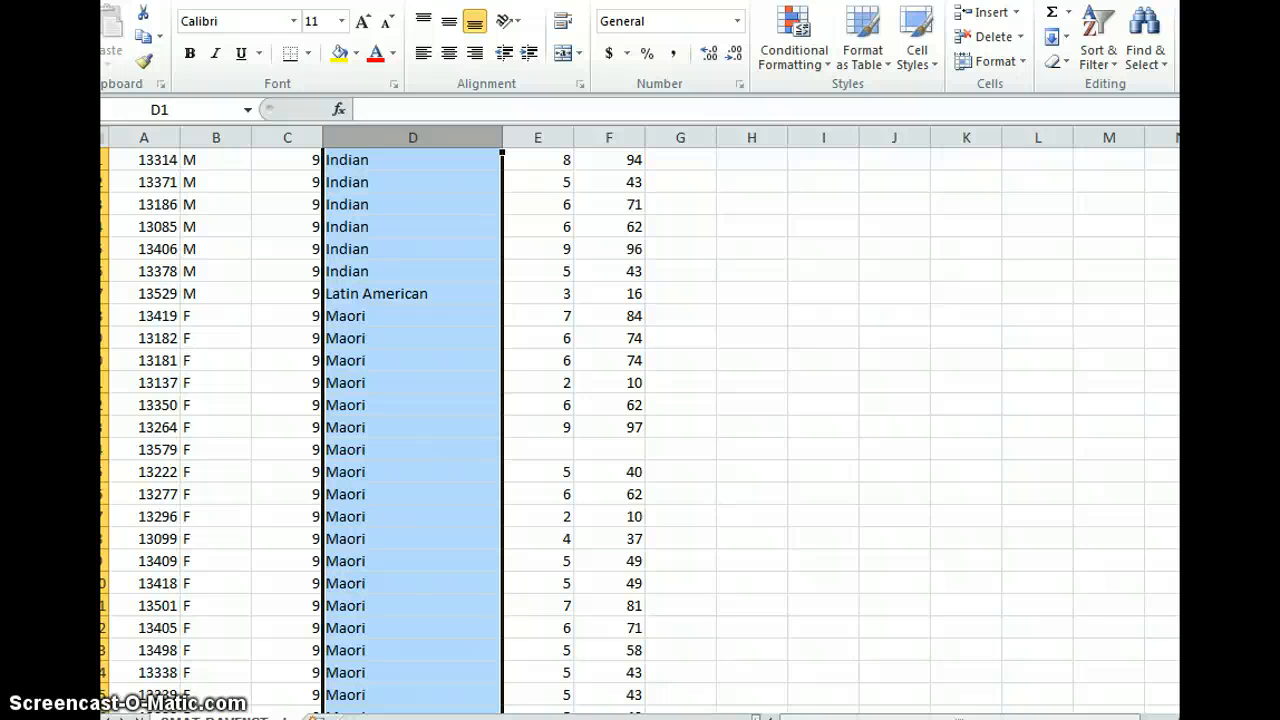
mouse_move(1190, 288)
mouse_down()
mouse_move(1190, 528)
mouse_move(1190, 310)
mouse_up()
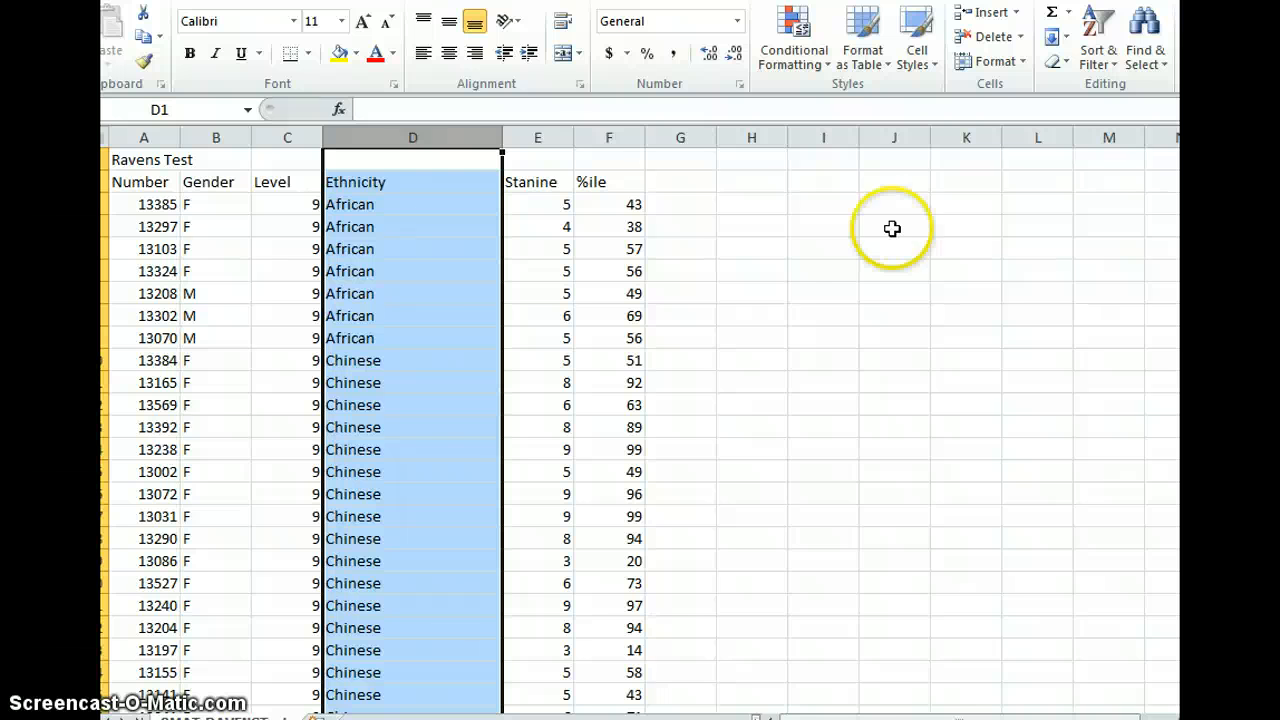
- Enter the formula =min(F:F) in cell I5 to find the lowest %ile value
click(790, 257)
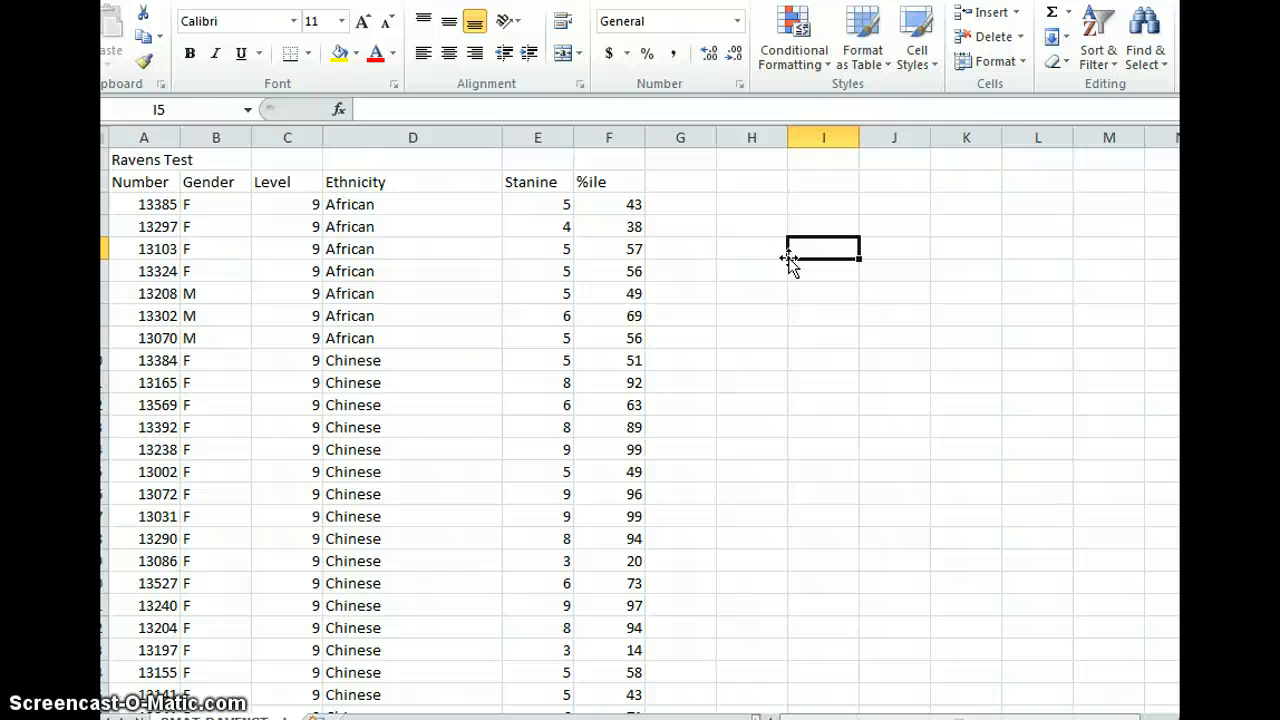
click(829, 245)
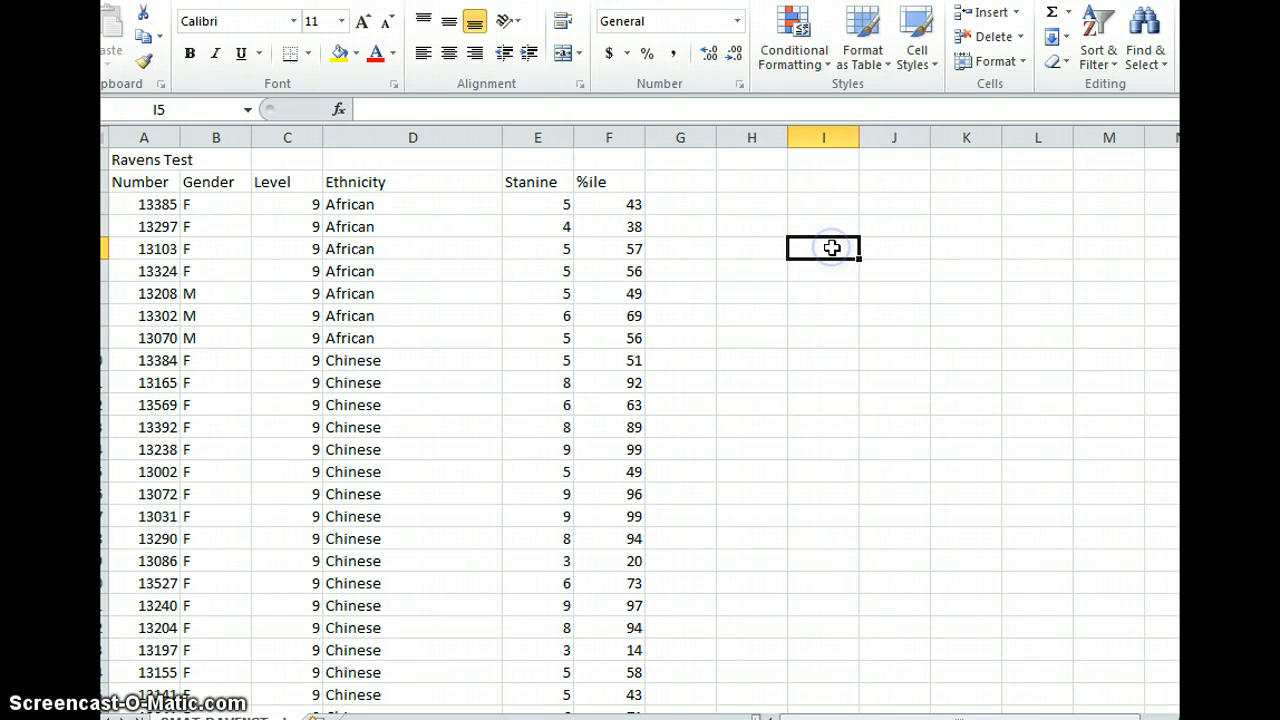
text(=)
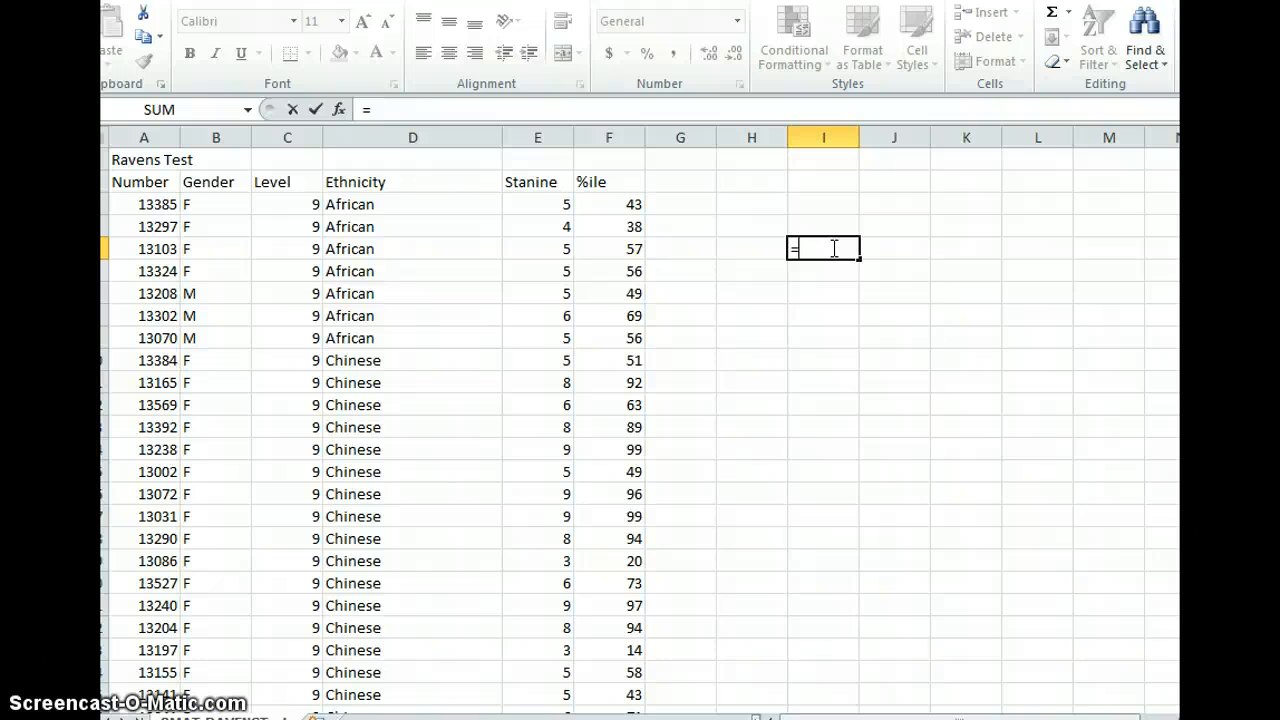
text(min)
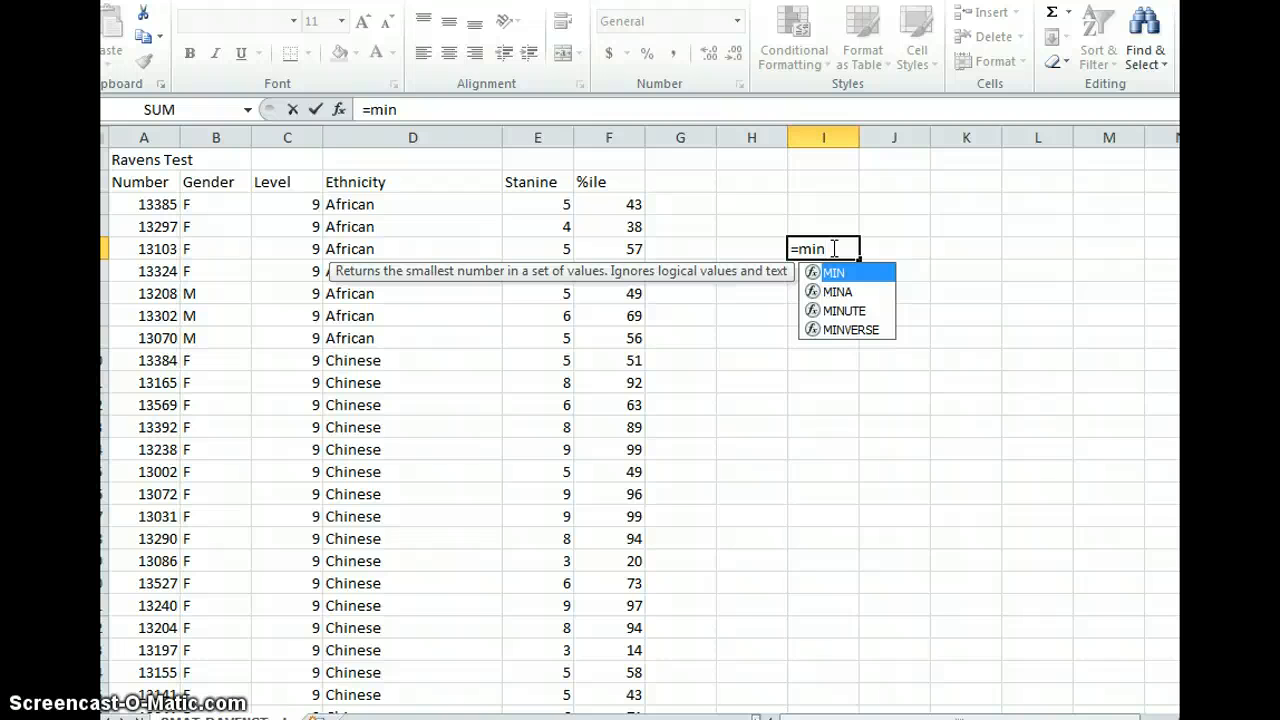
text(()
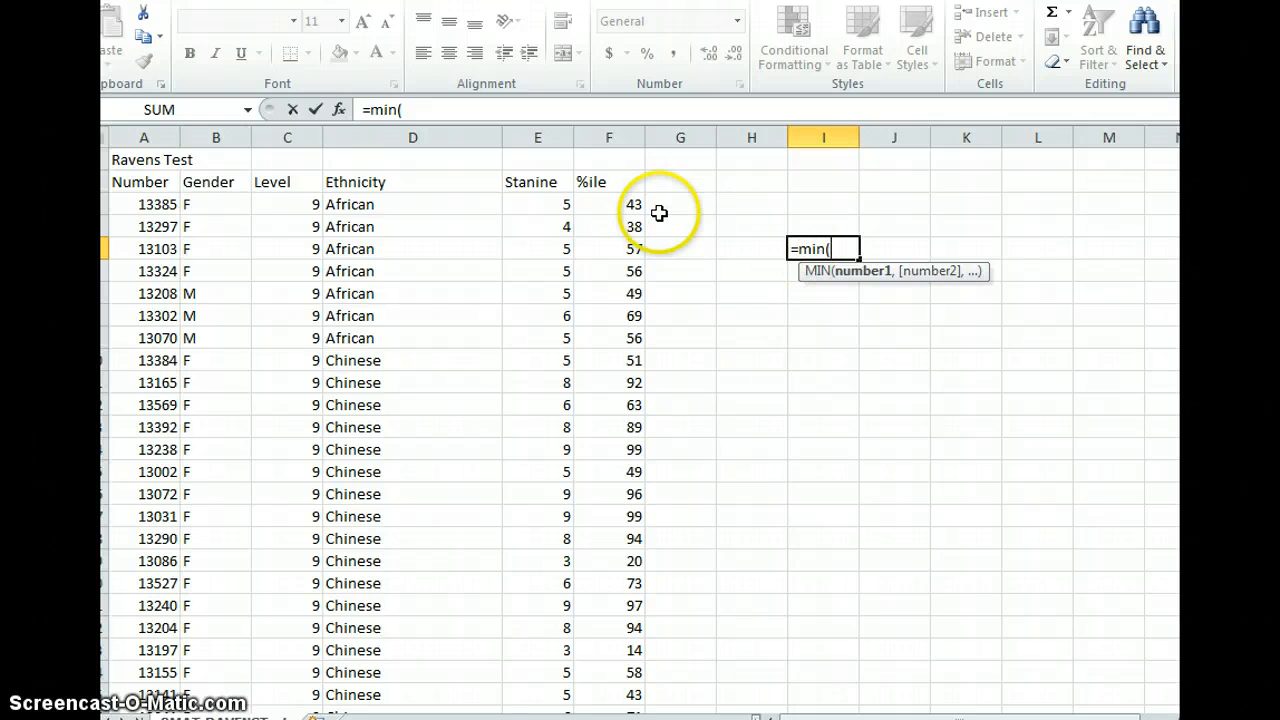
click(612, 137)
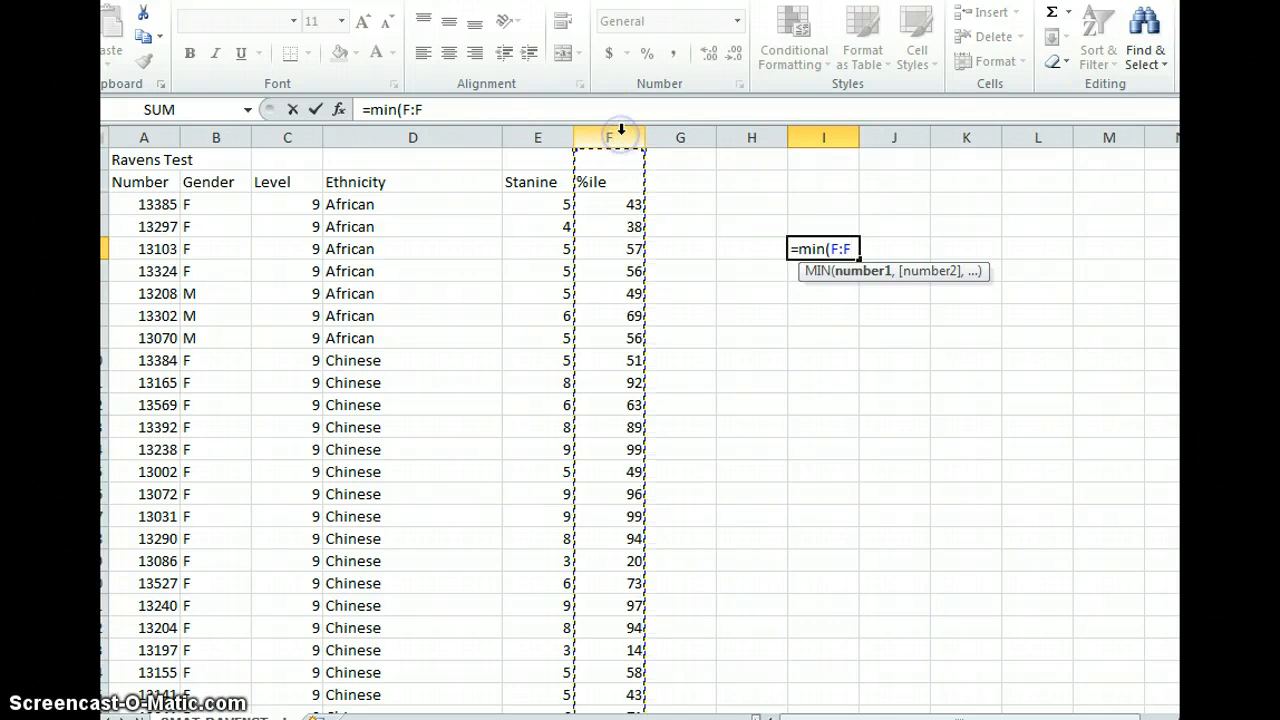
click(621, 137)
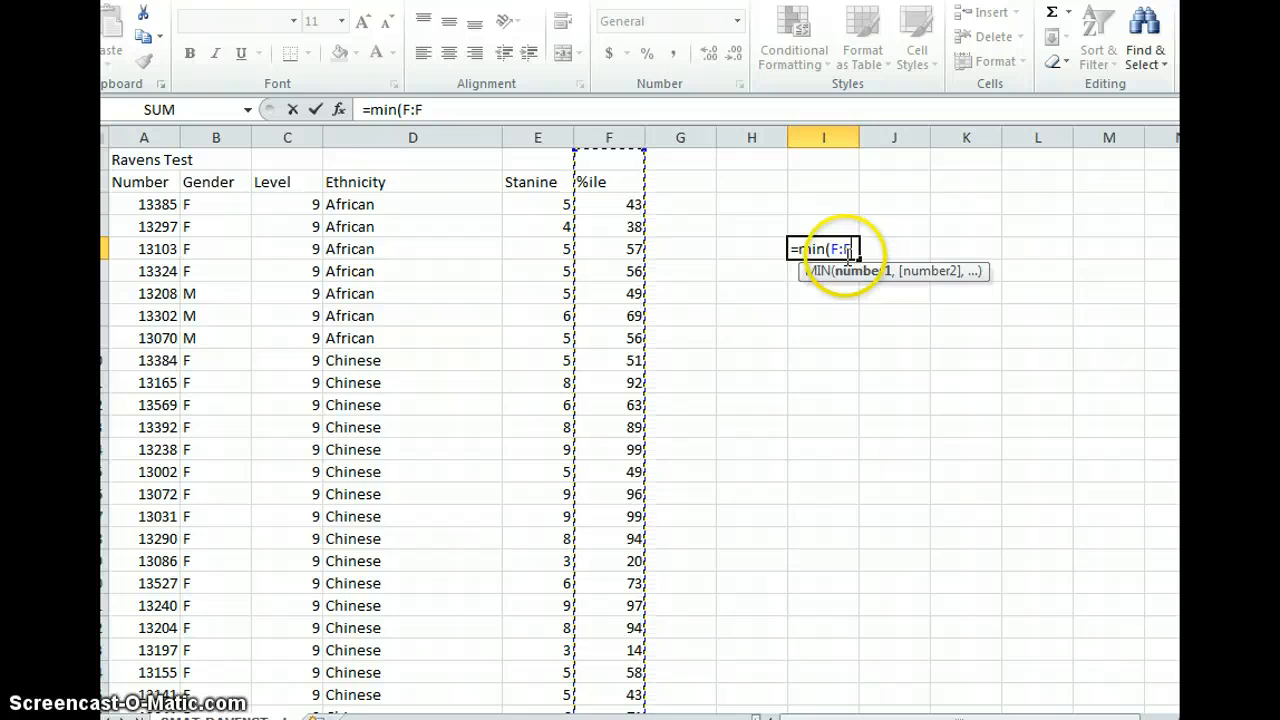
text())
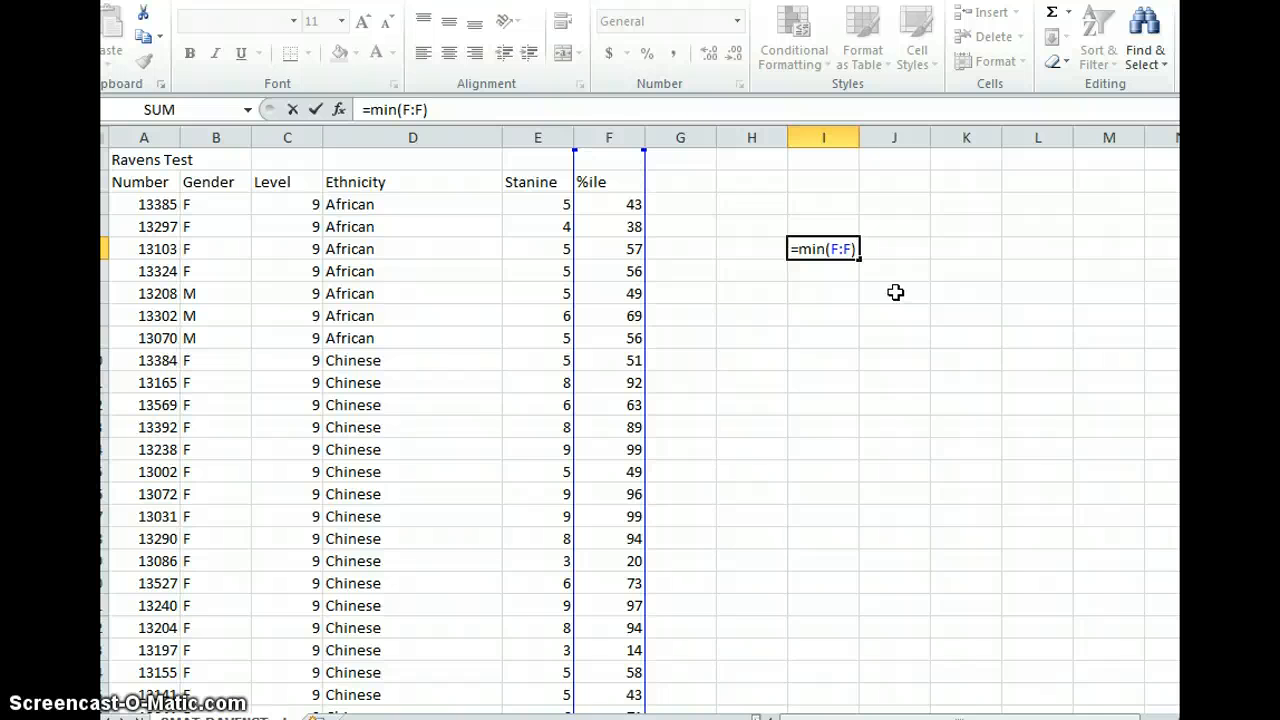
key(Return)
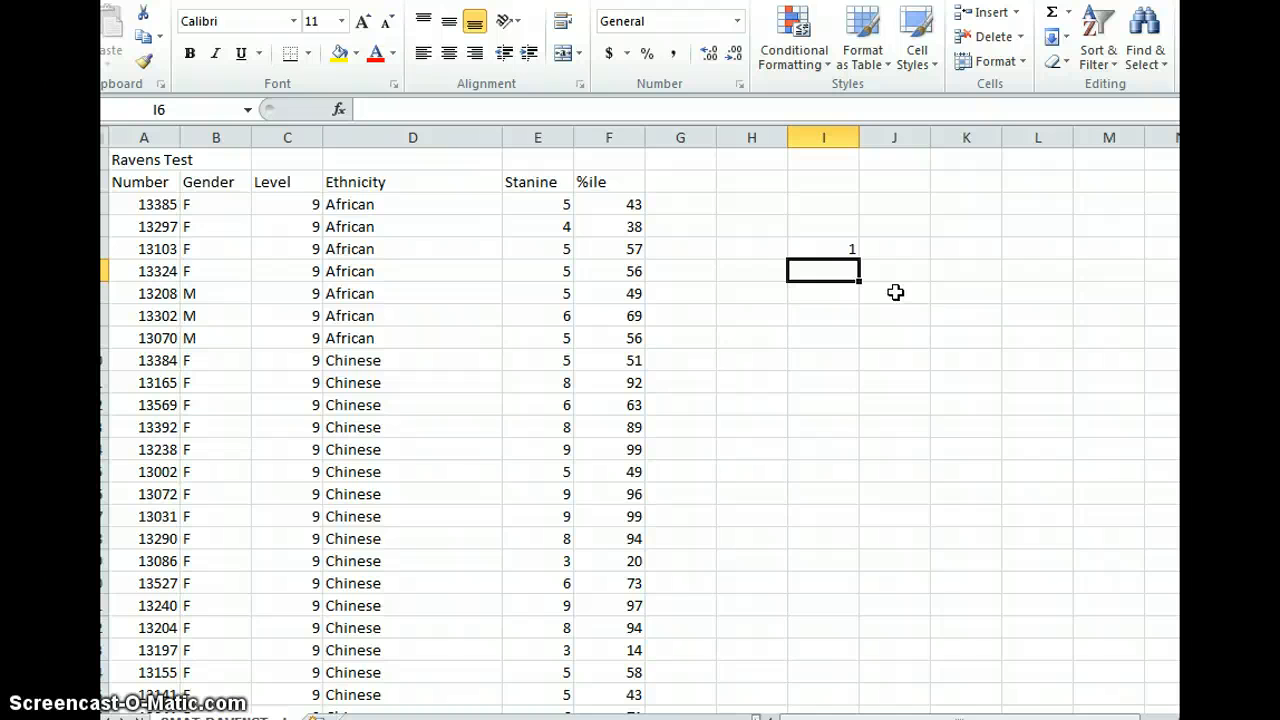
- Label cell H5 as min beside the minimum formula
click(767, 248)
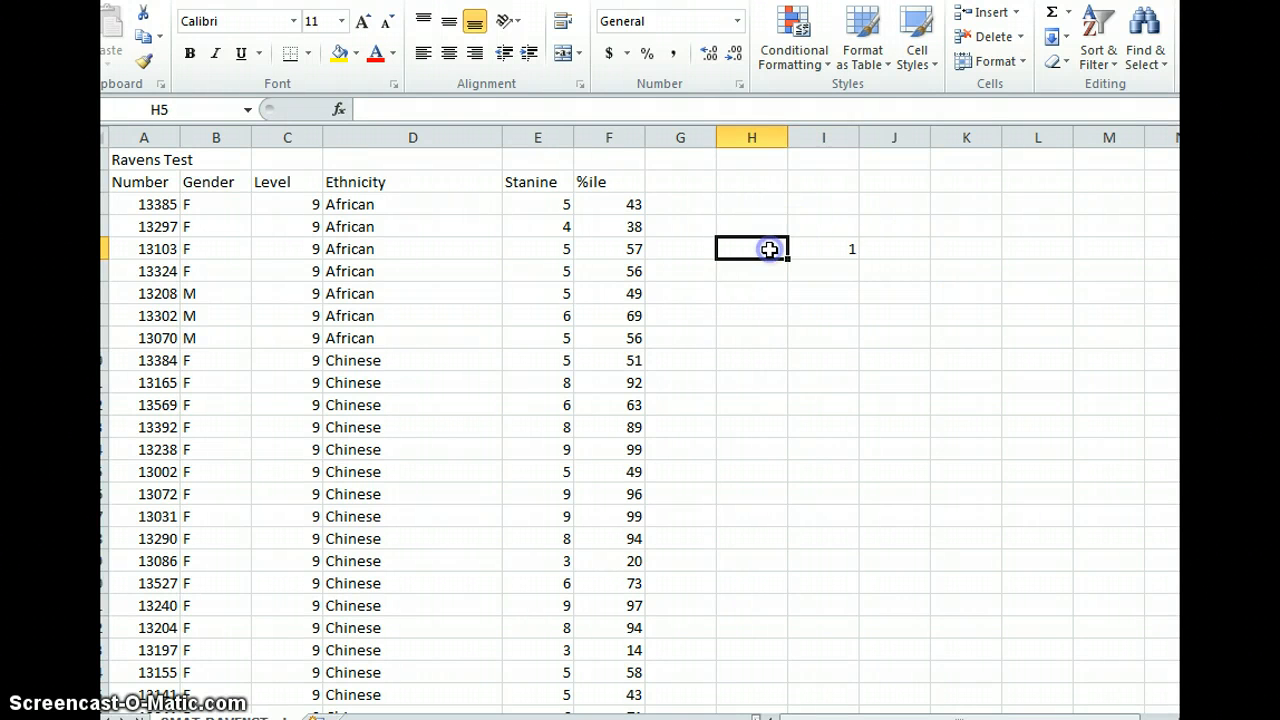
text(min)
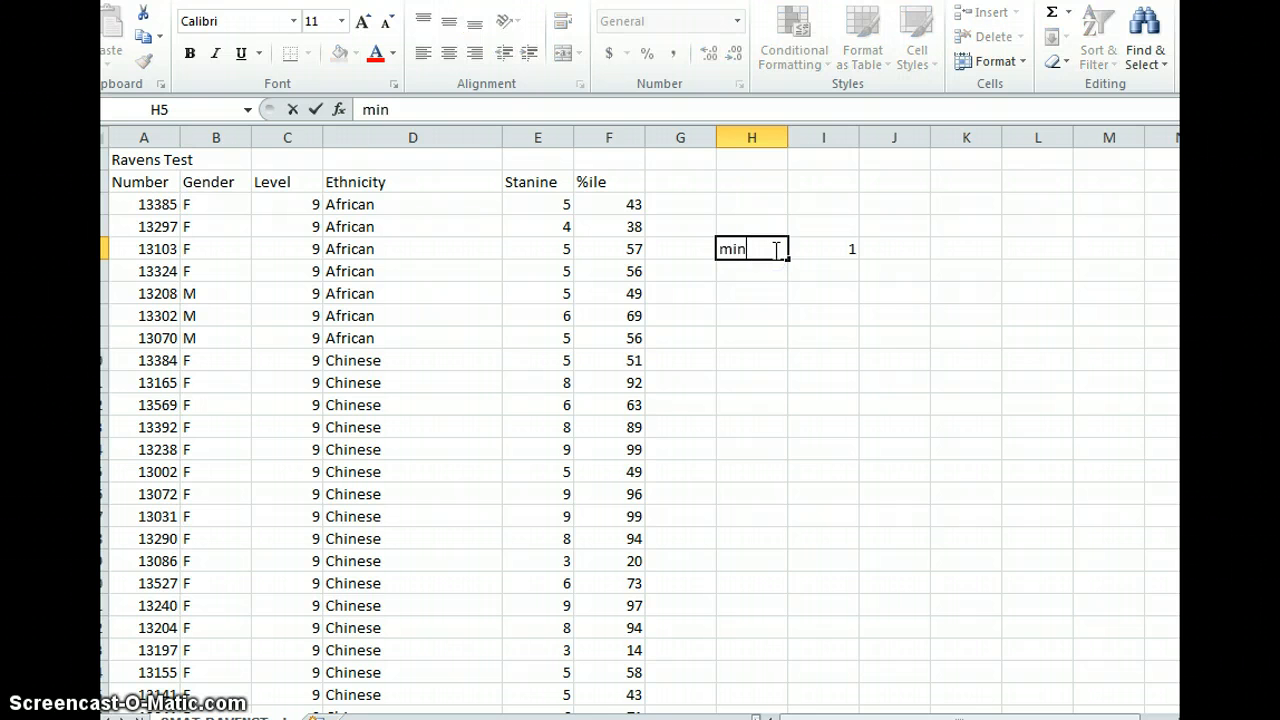
click(830, 253)
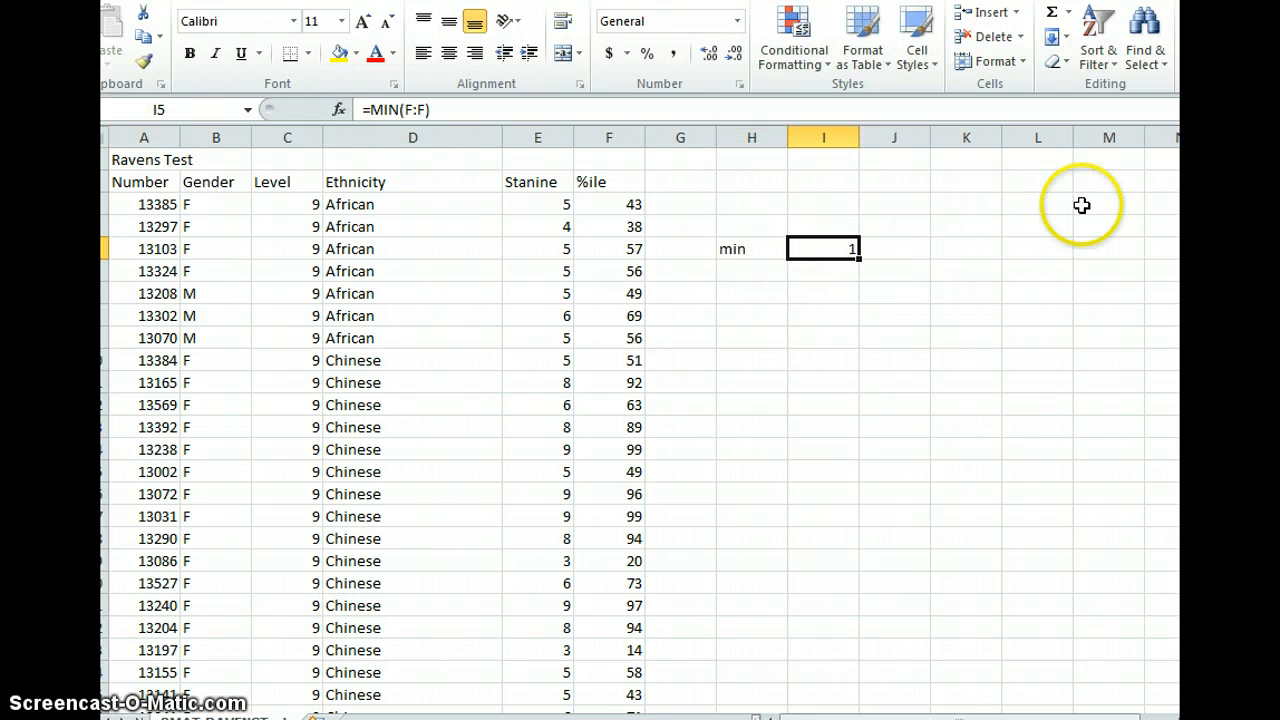
- Scroll down the %ile column to locate the row holding the minimum value
drag(1200, 178, 1200, 300)
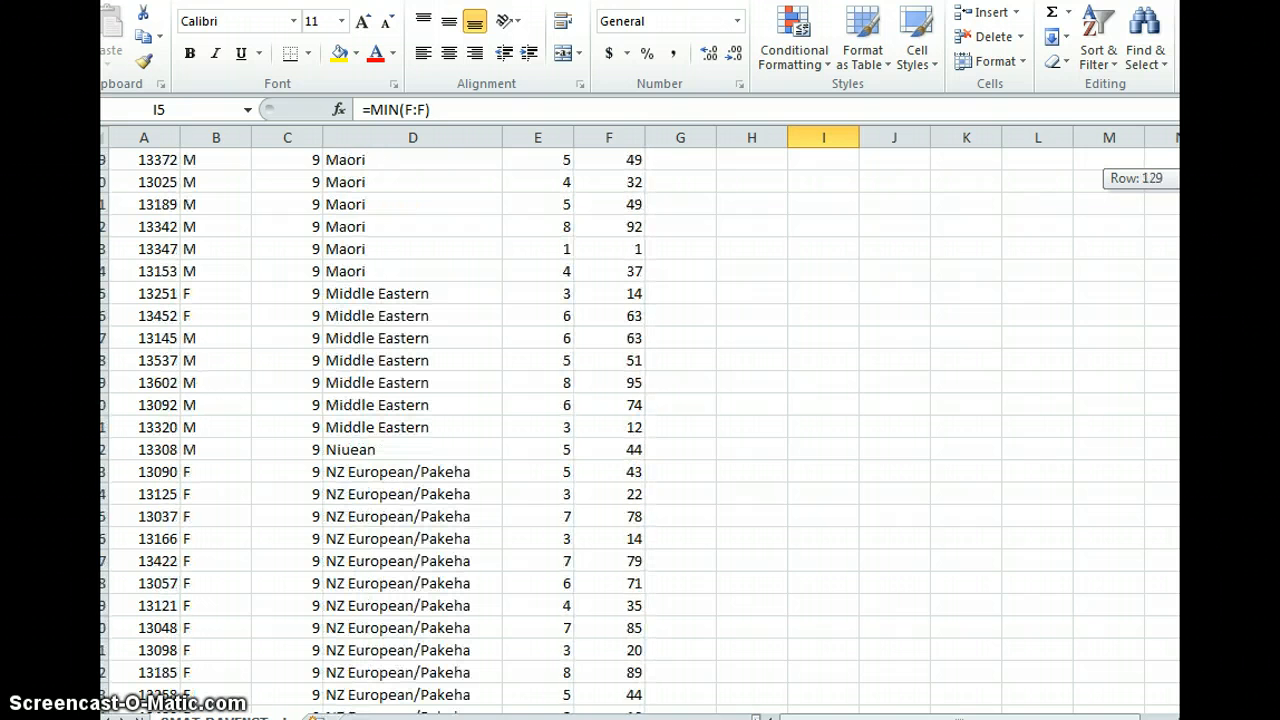
click(630, 250)
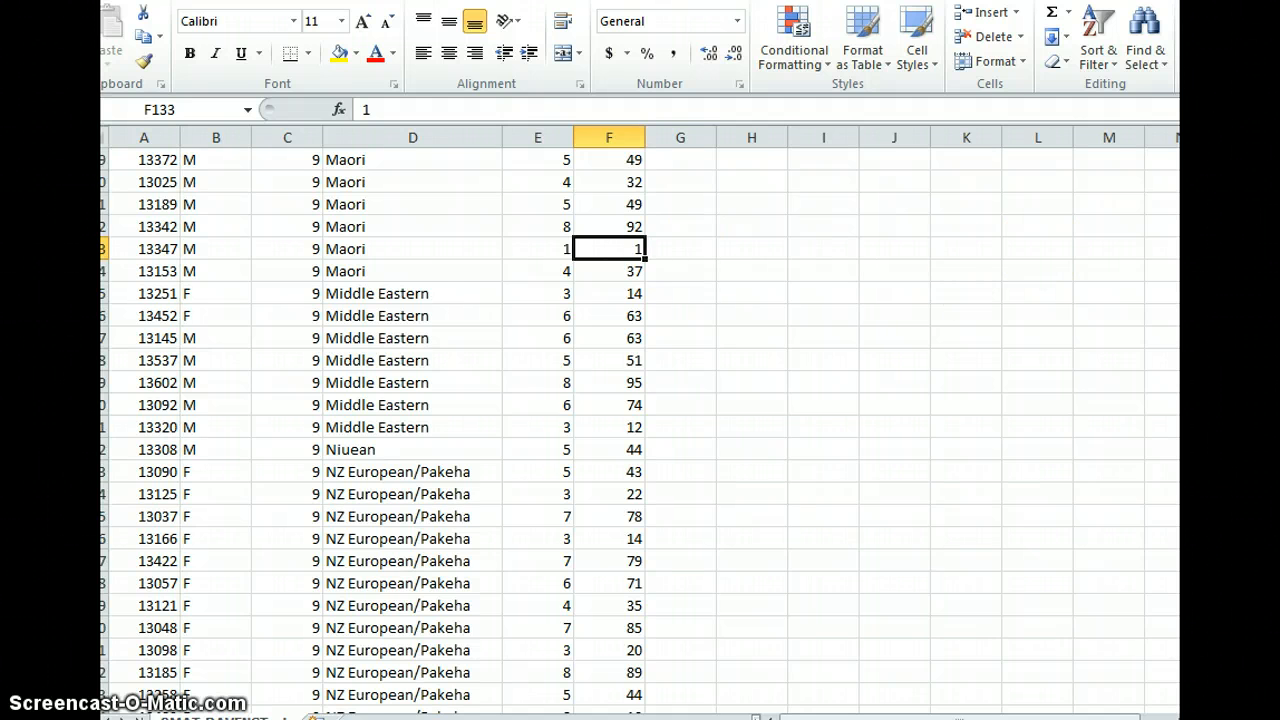
drag(1200, 350, 1200, 340)
- Label cell H6 as max below the min label
click(740, 256)
click(745, 274)
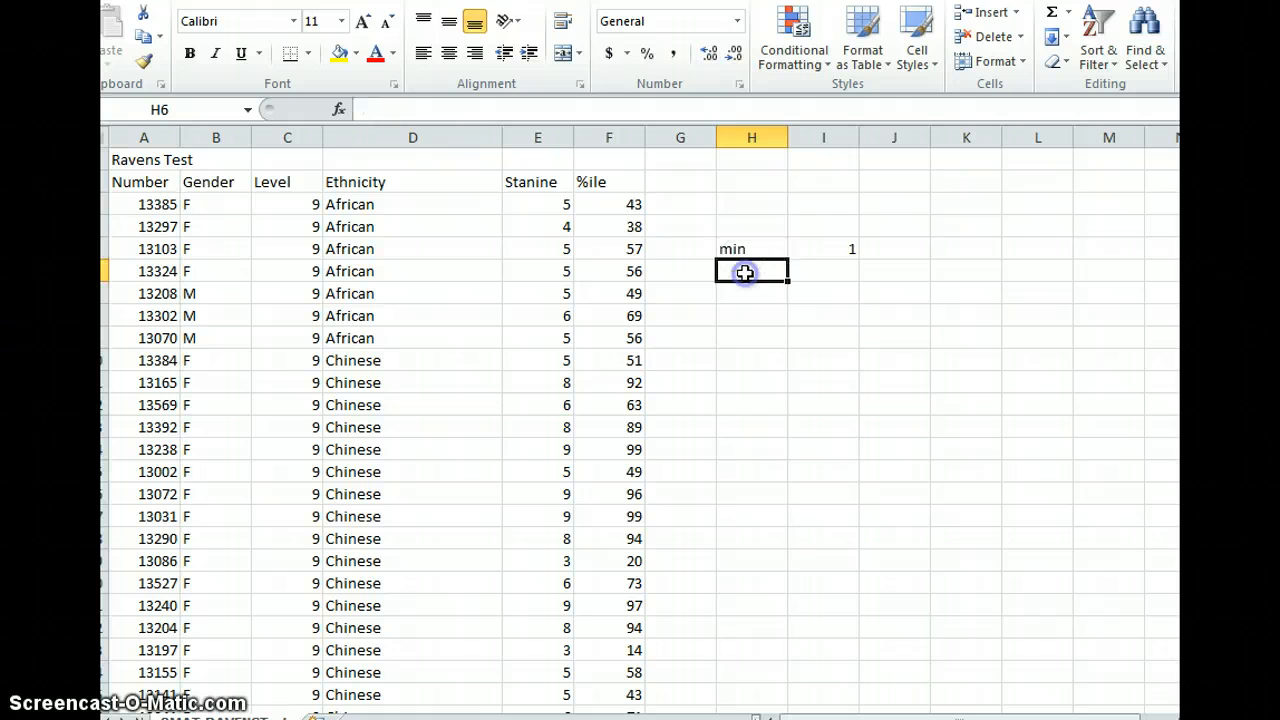
text(max)
key(Tab)
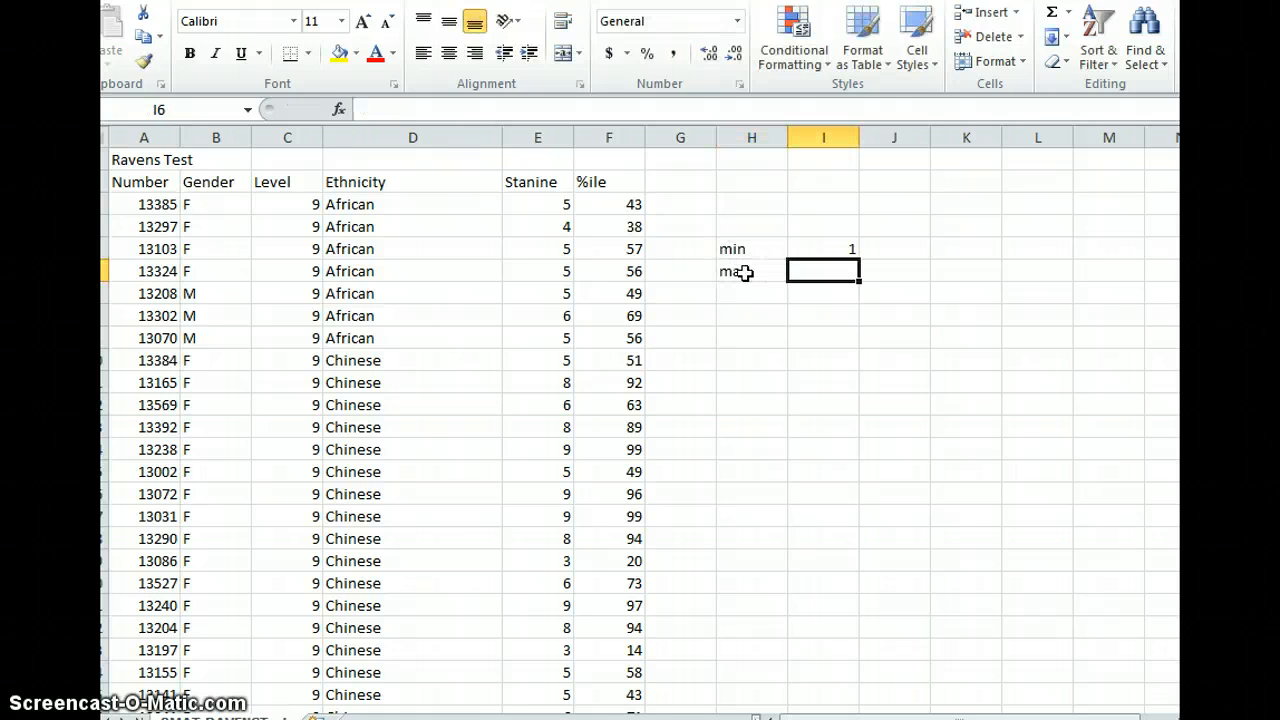
- Enter the formula =max(F:F) in cell I6 to find the highest %ile value
text(=)
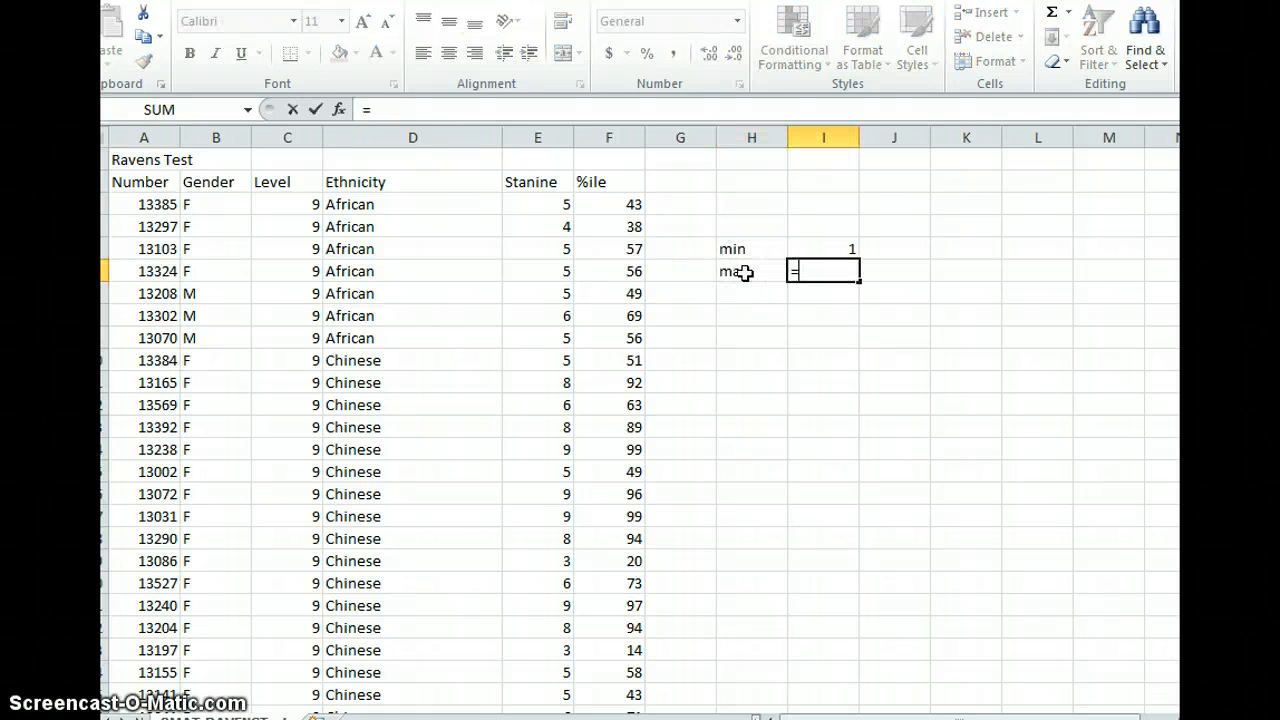
text(max)
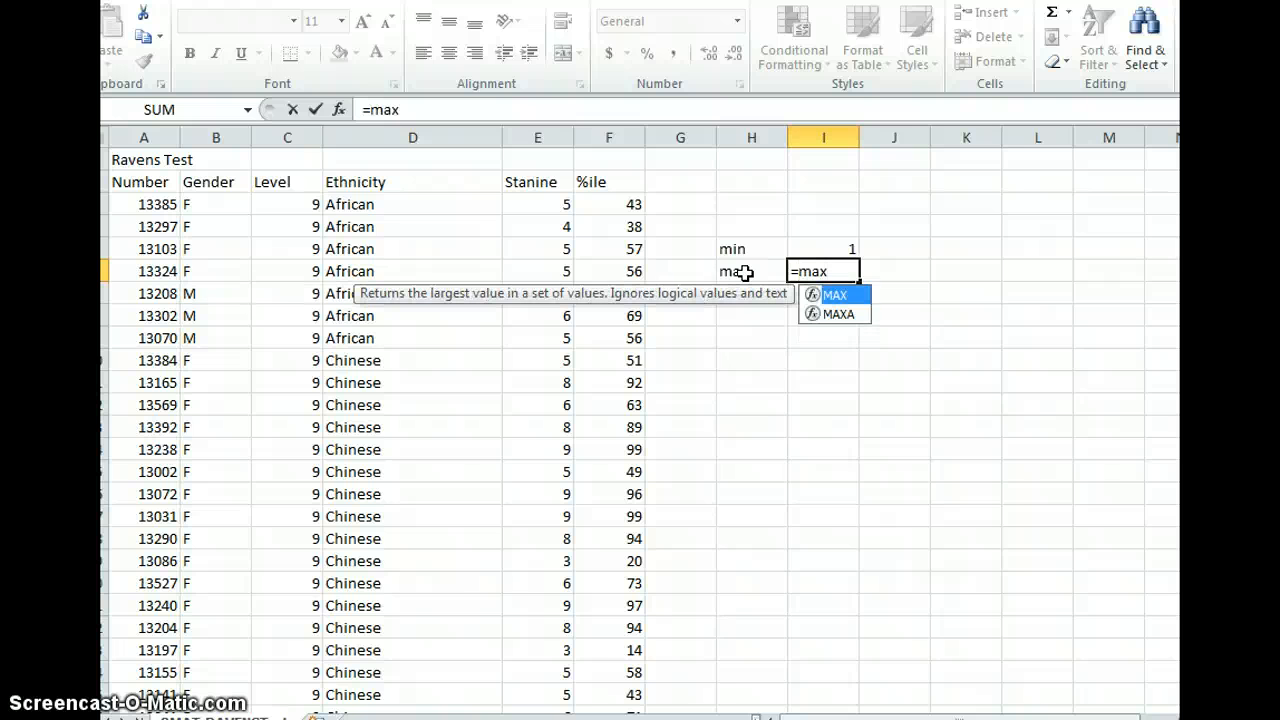
text(()
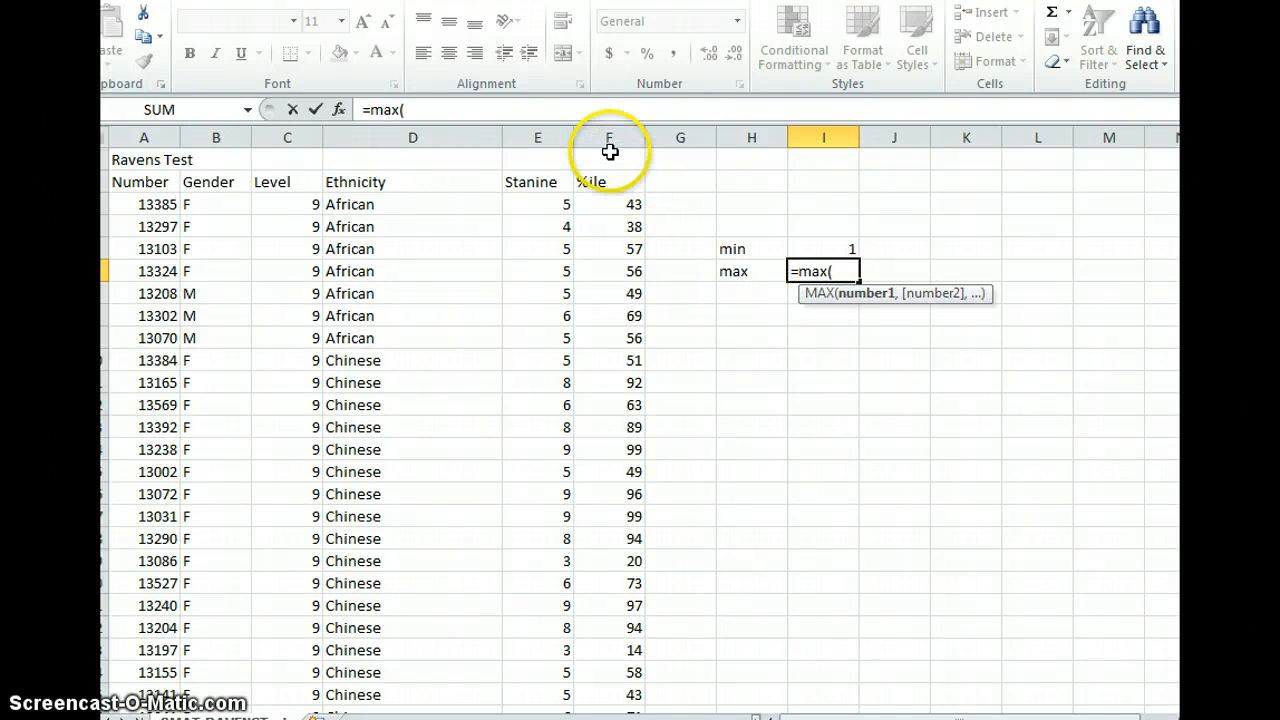
click(607, 138)
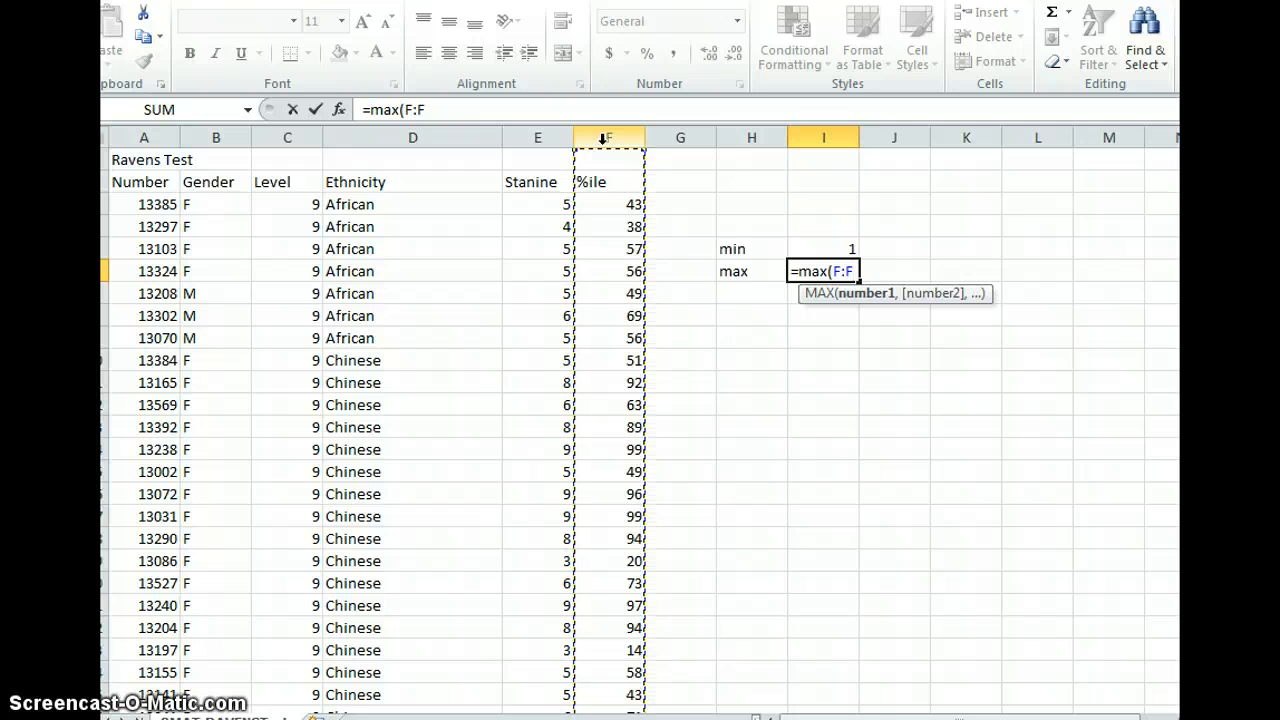
text())
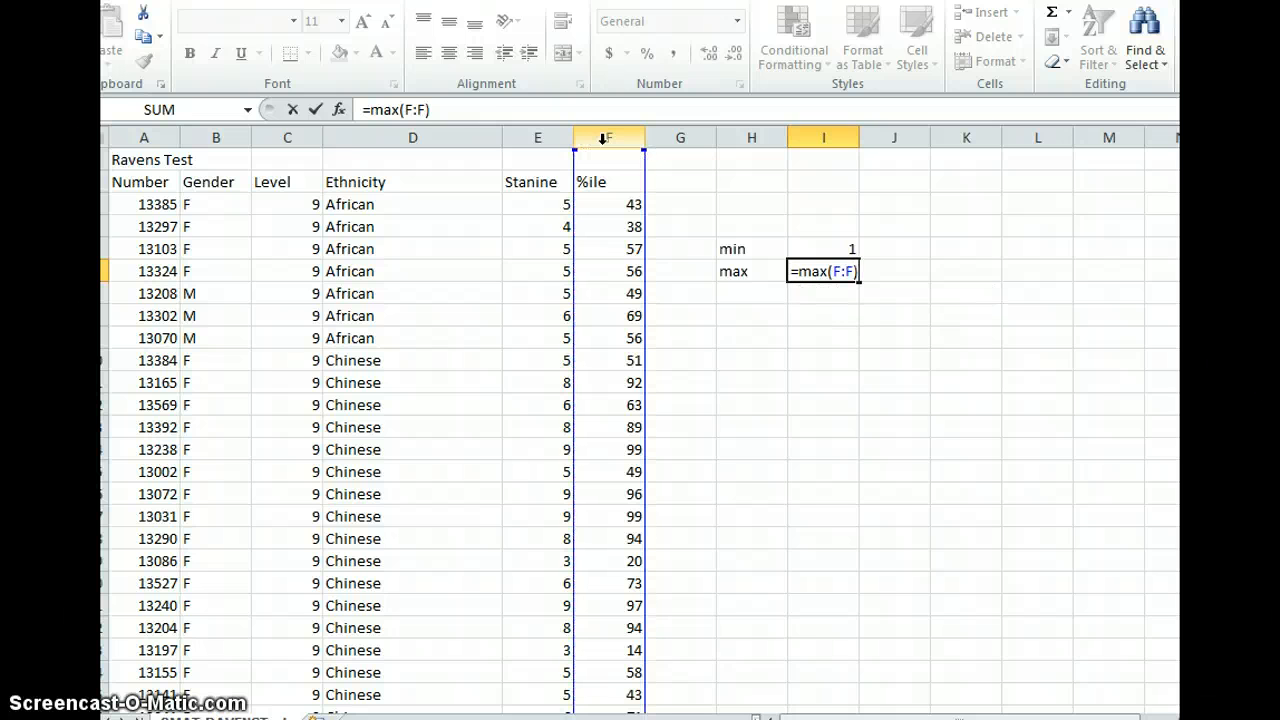
key(Return)
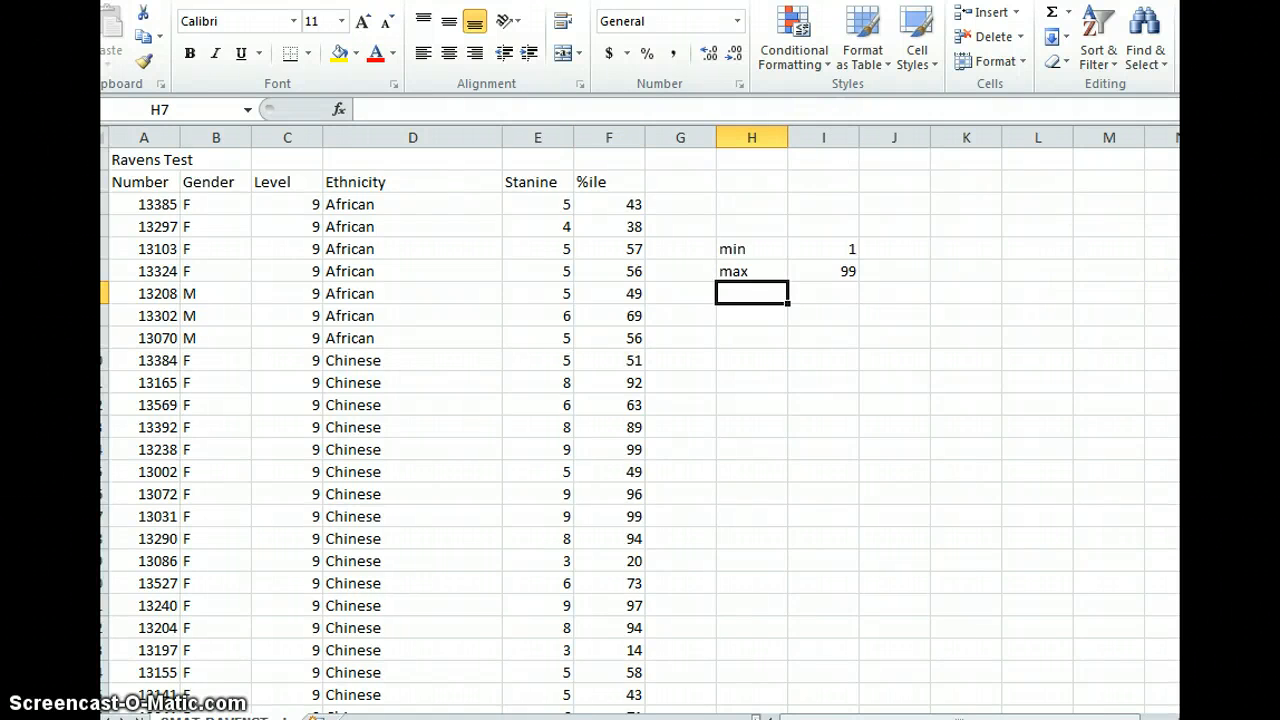
- Scroll down the %ile column to locate the row holding the maximum value, then return to the top
drag(1192, 175, 1192, 420)
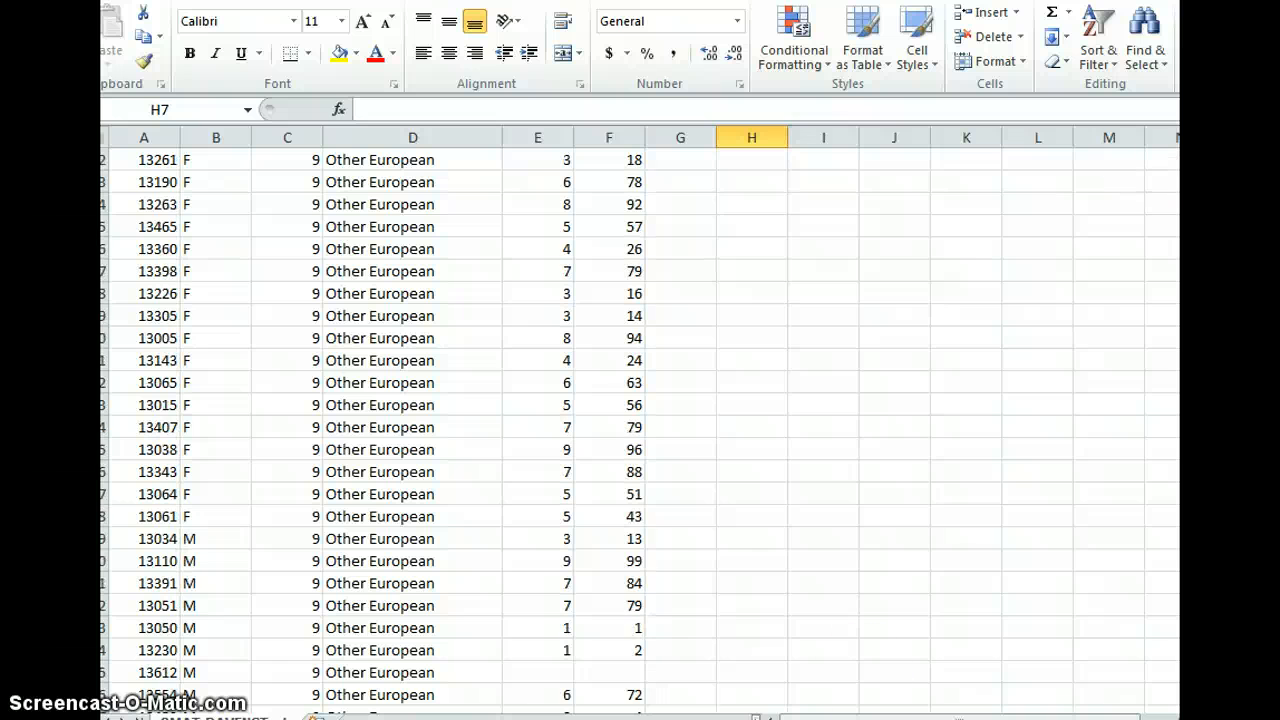
click(625, 560)
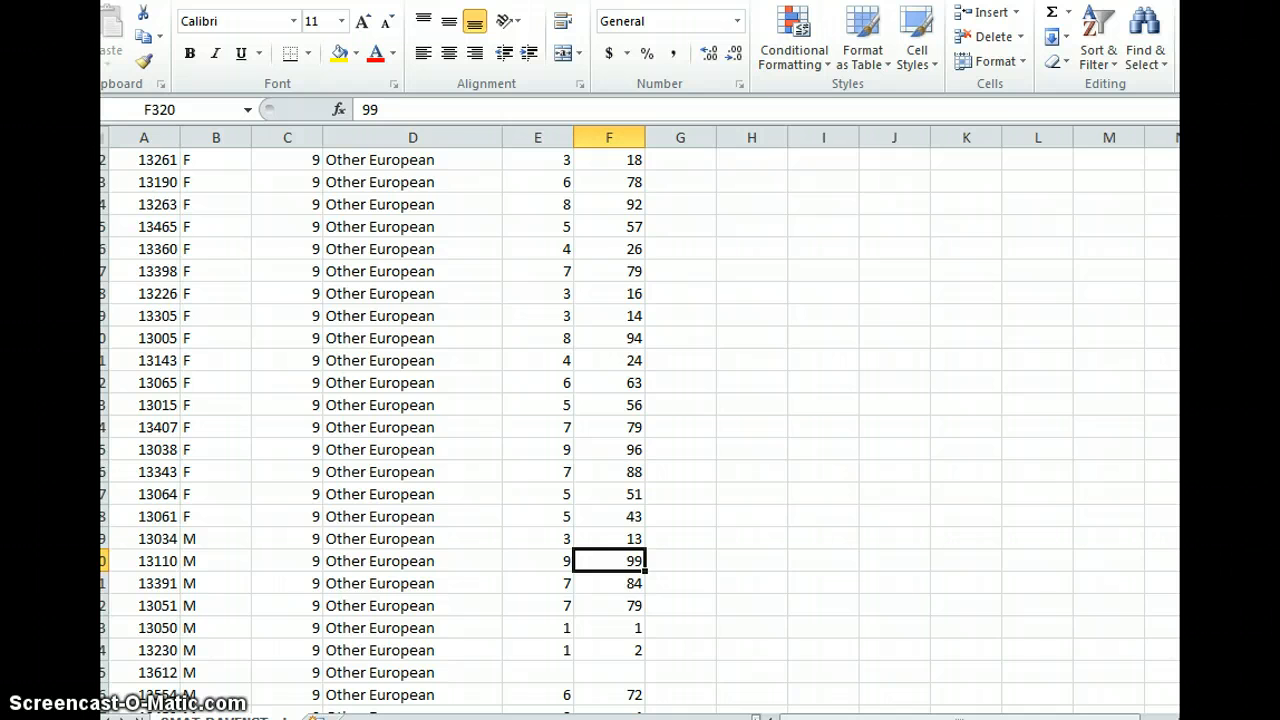
drag(1192, 418, 1192, 160)
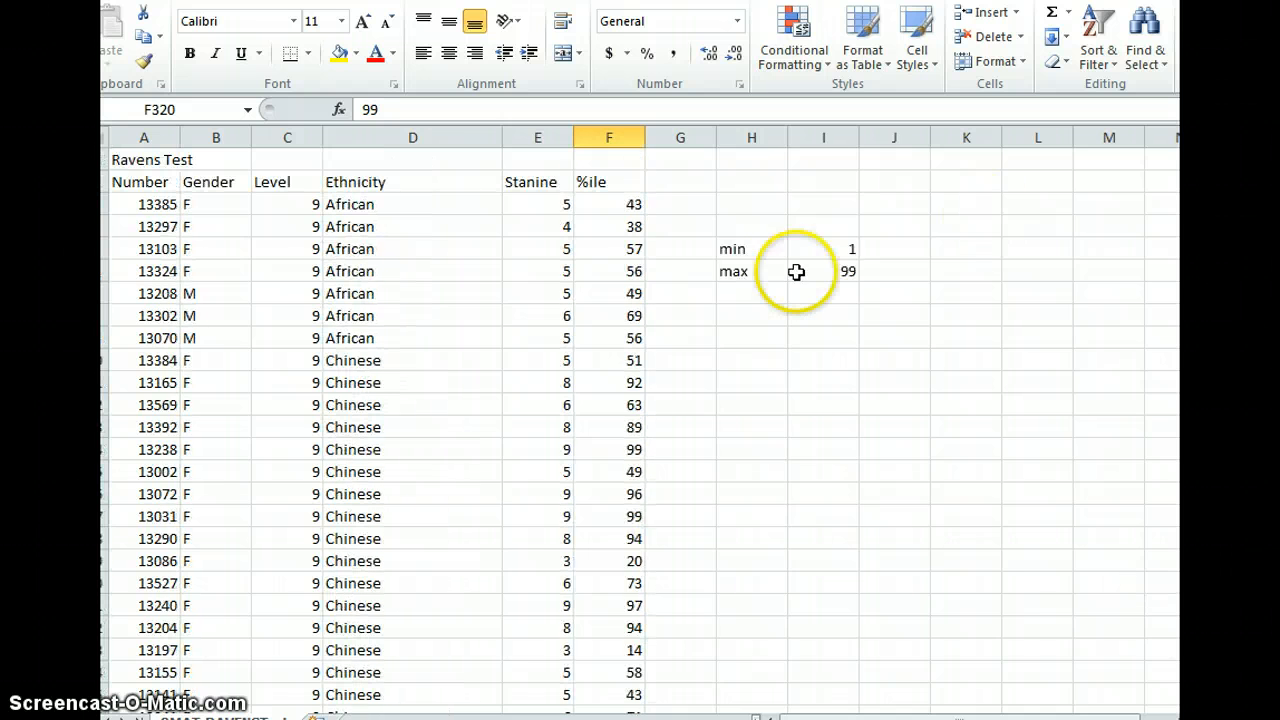
- Label cell H7 as median below the max label
click(747, 291)
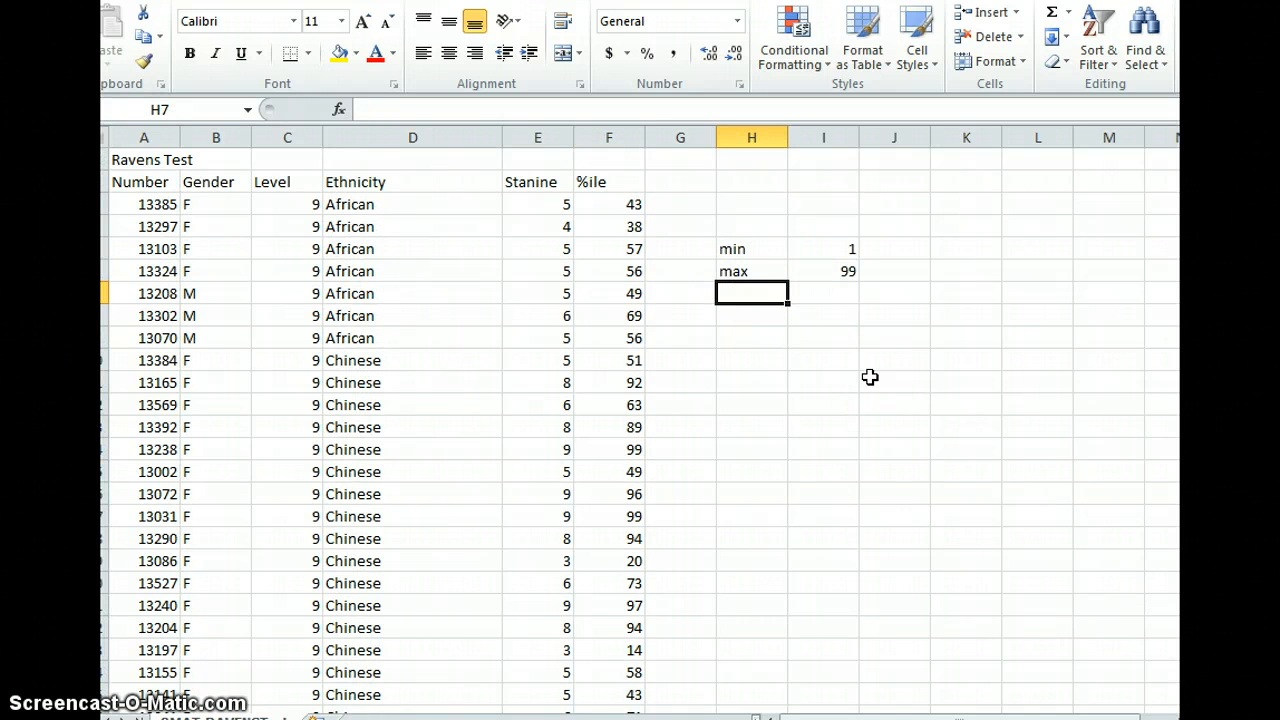
text(median)
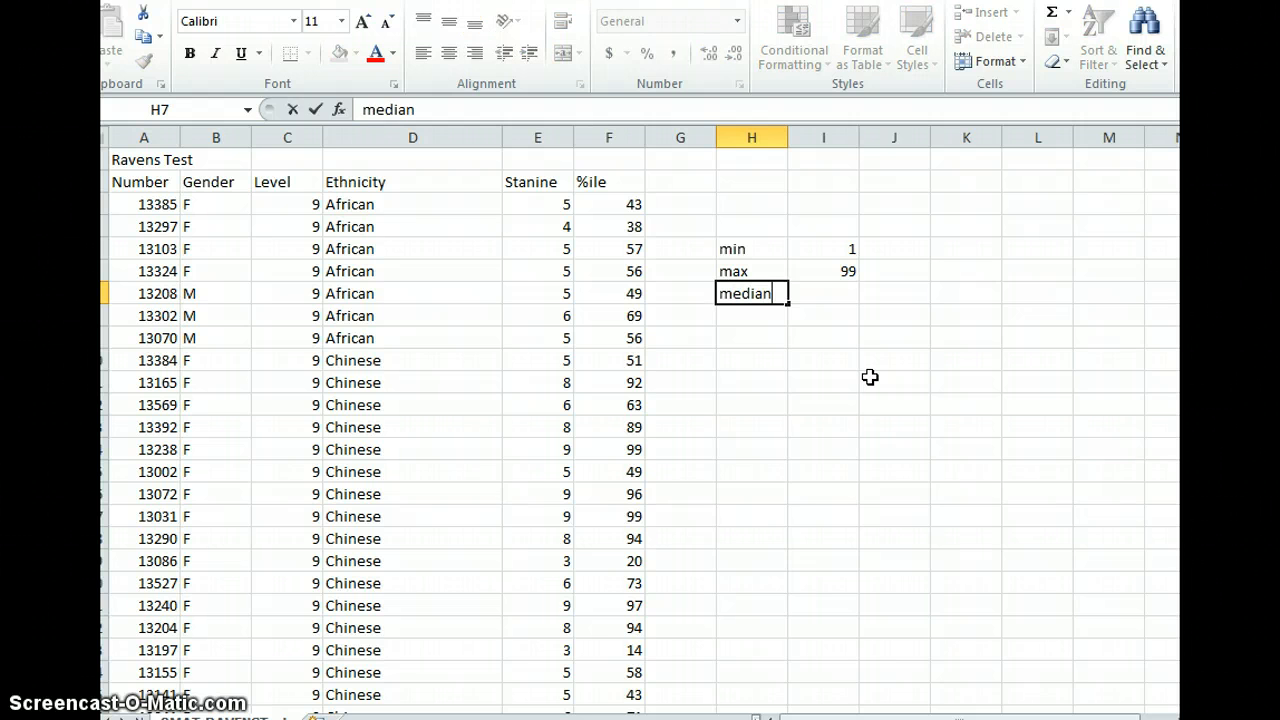
key(Tab)
- Enter the formula =median(F:F) in cell I7 to find the median %ile value
text(=)
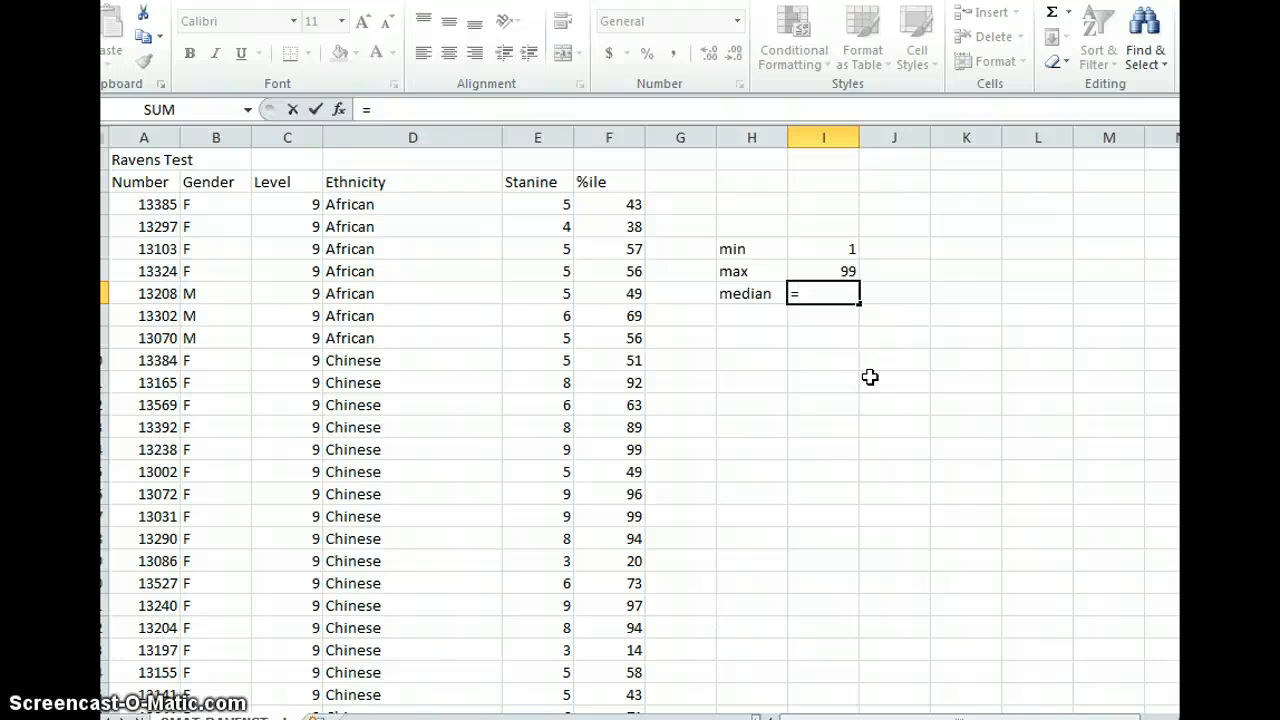
text(median)
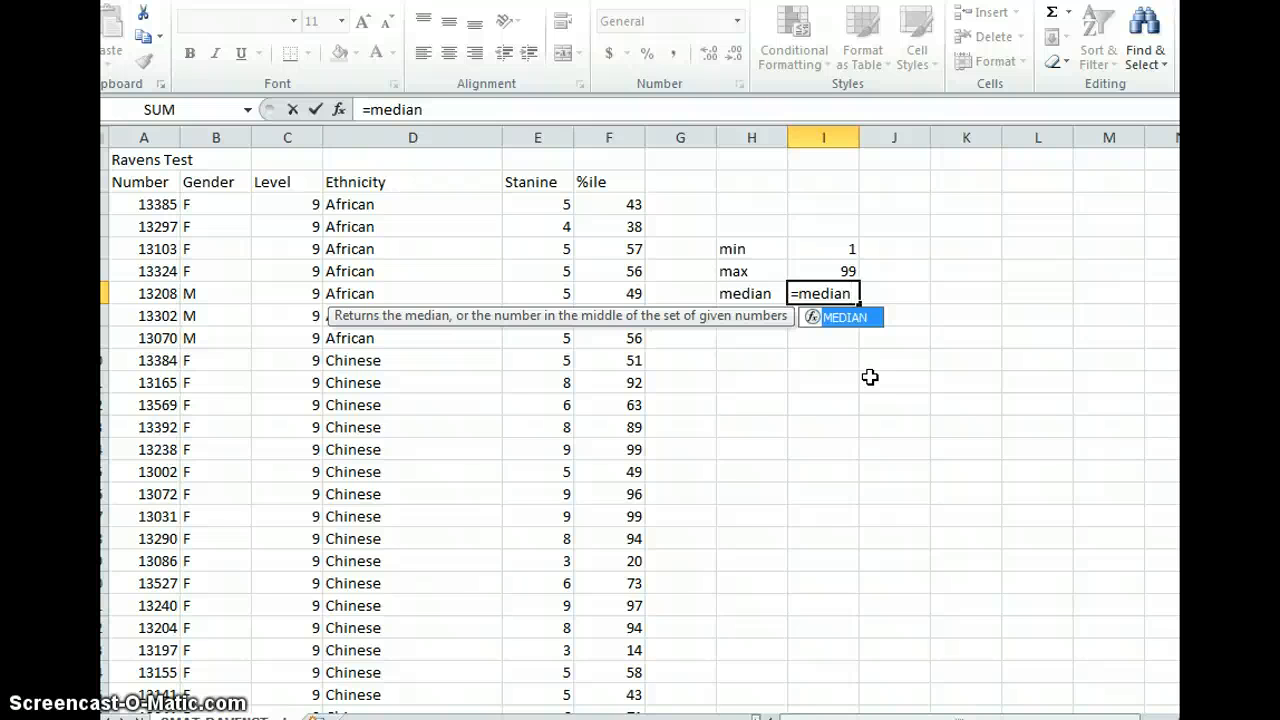
text(()
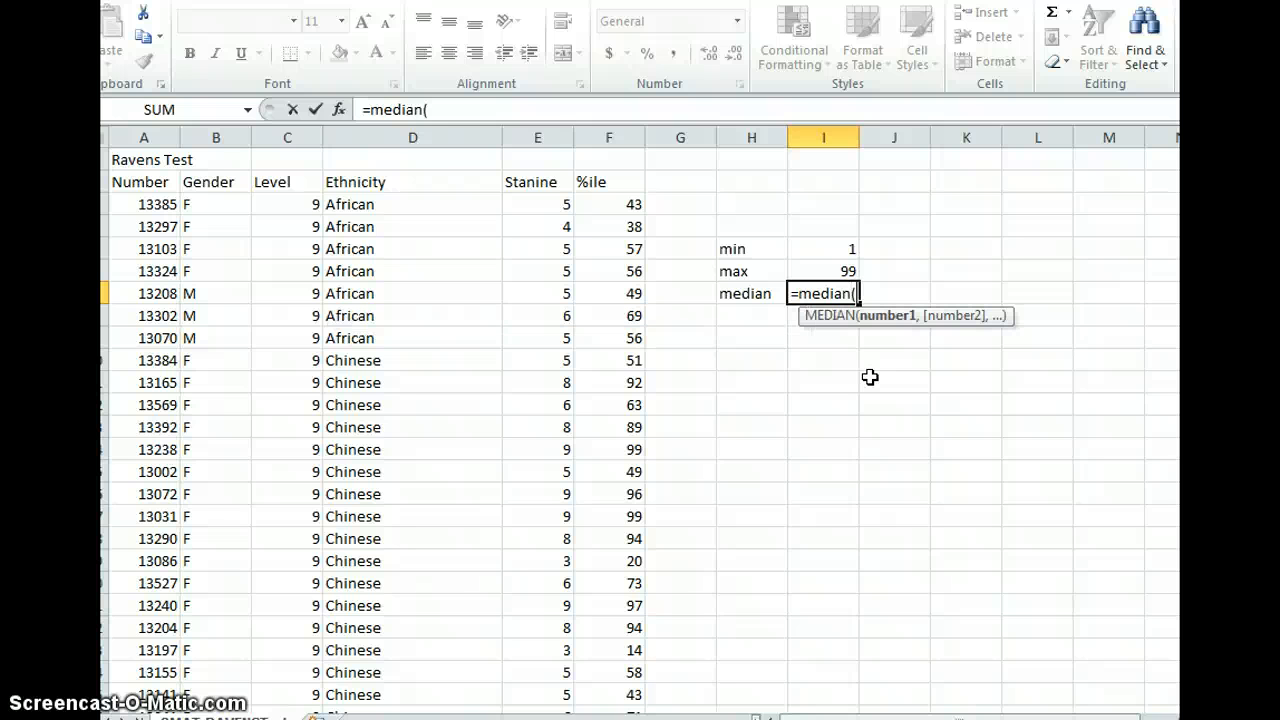
click(610, 135)
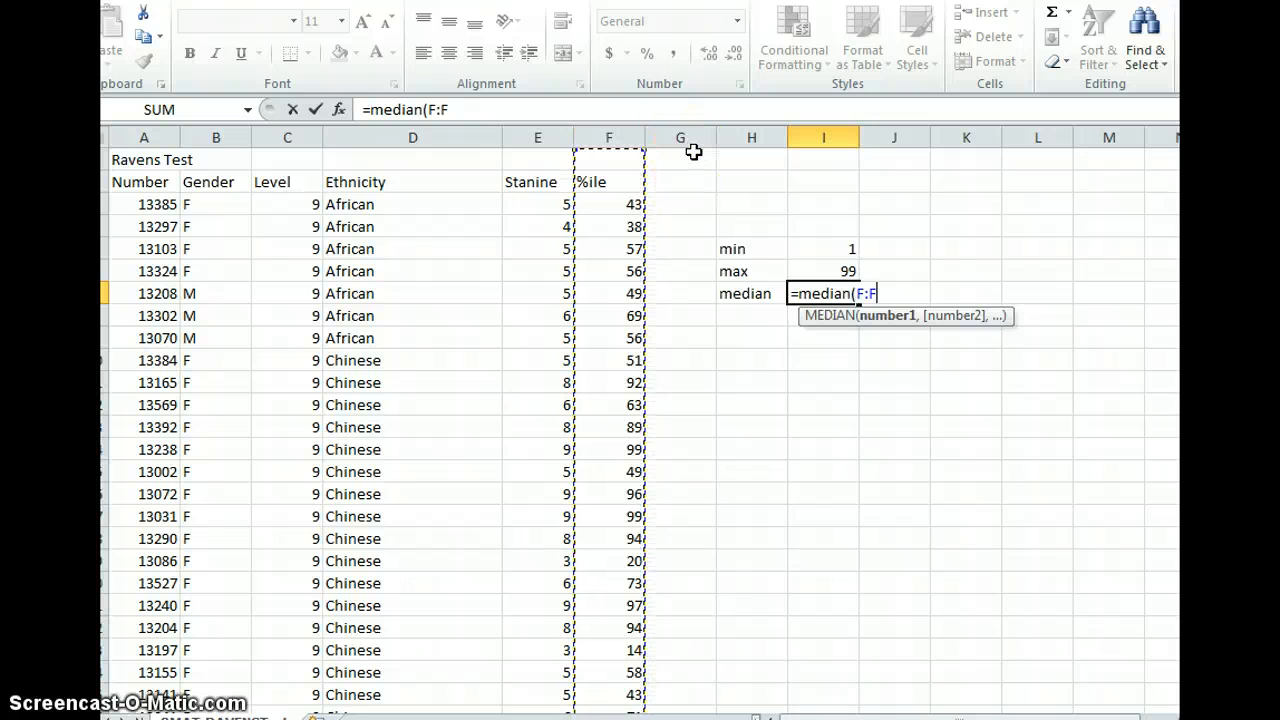
text())
key(Return)
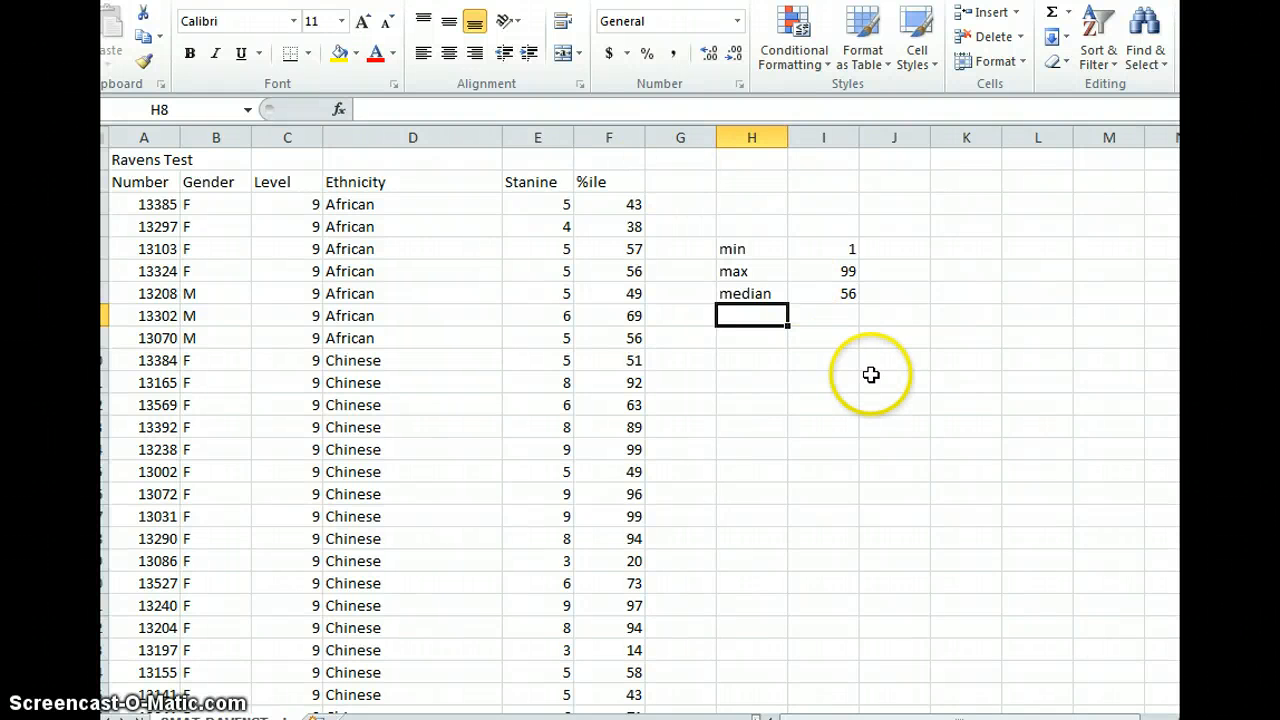
text(mean)
key(Tab)
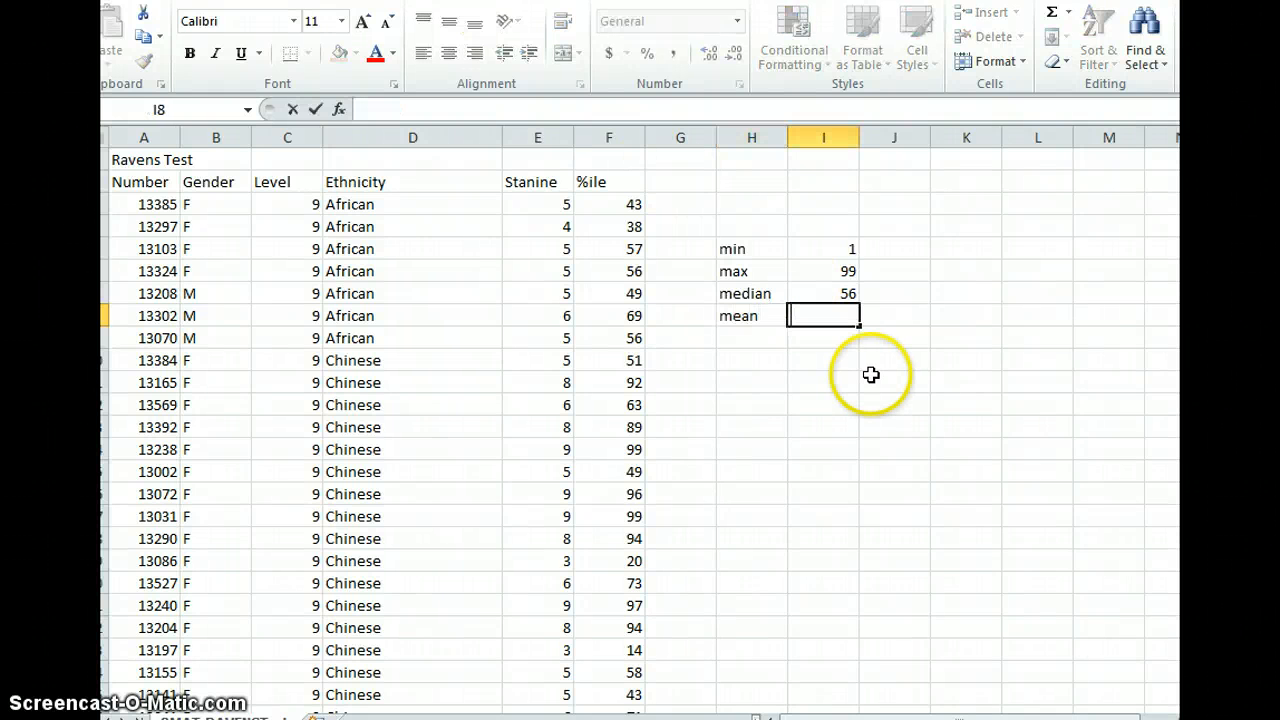
key(Left)
key(Delete)
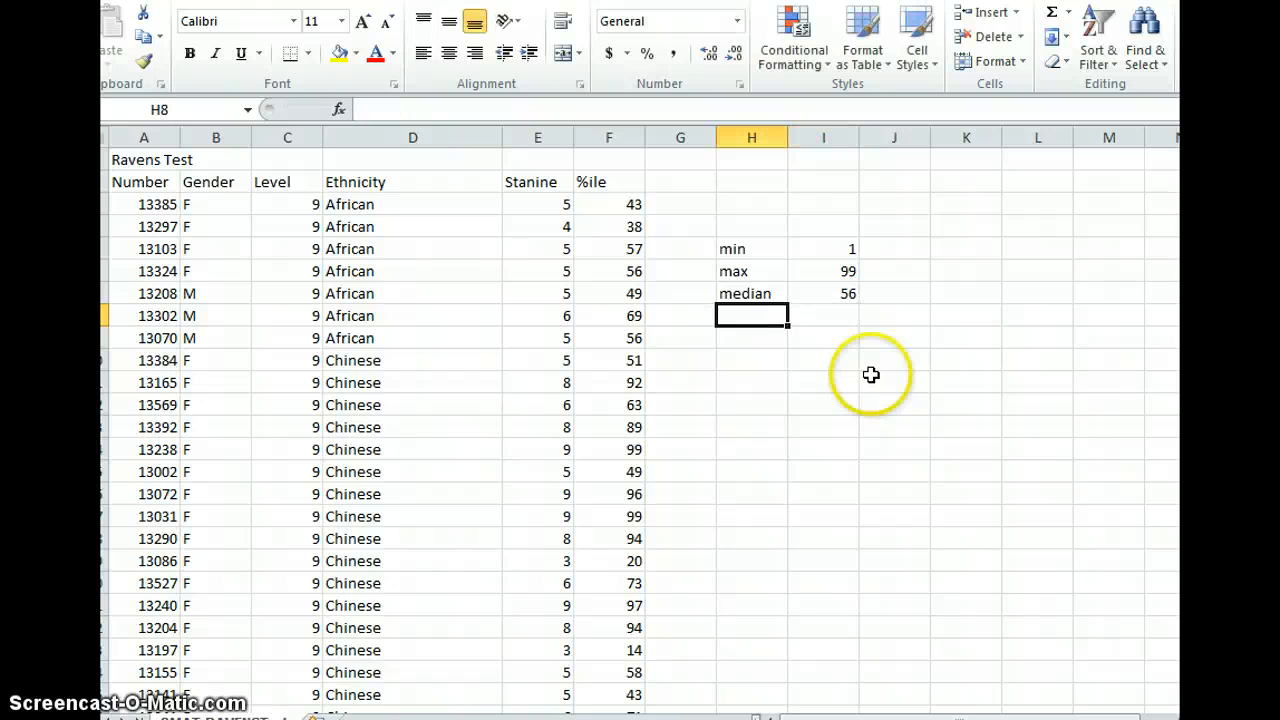
- Label cell K5 as mean beside the statistics block
key(Right)
key(Right)
key(Up)
key(Up)
key(Up)
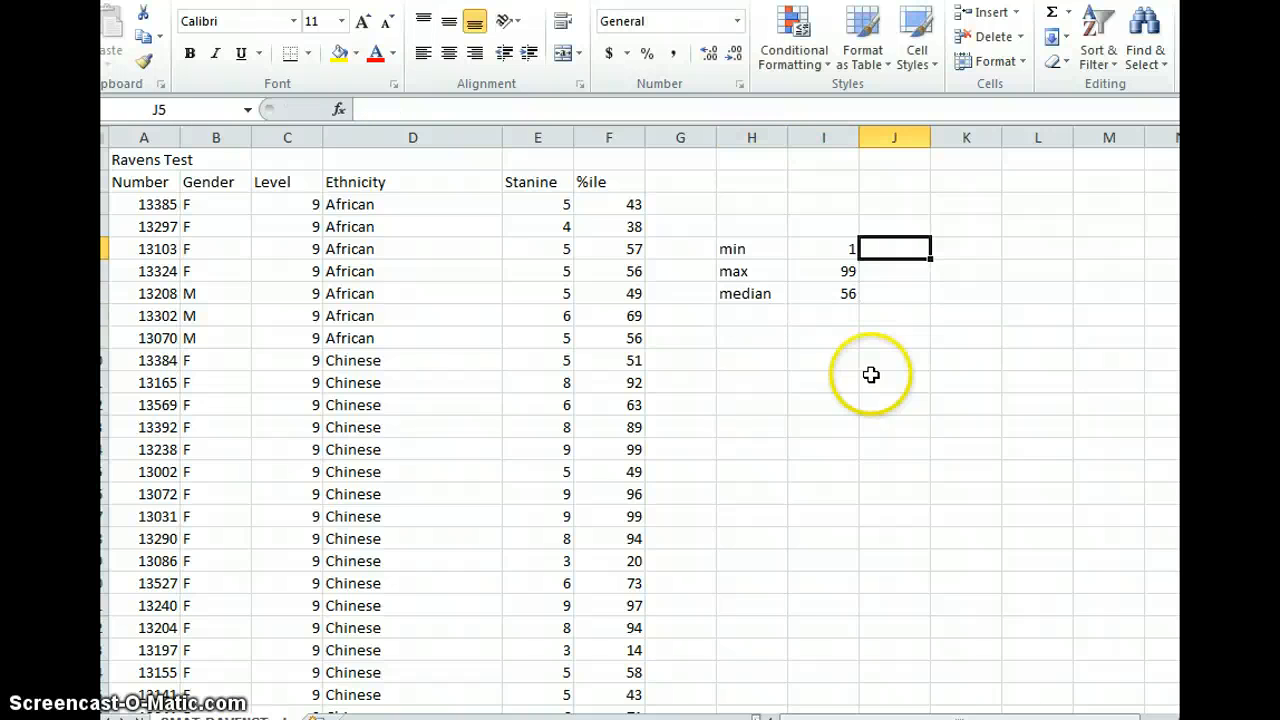
key(Right)
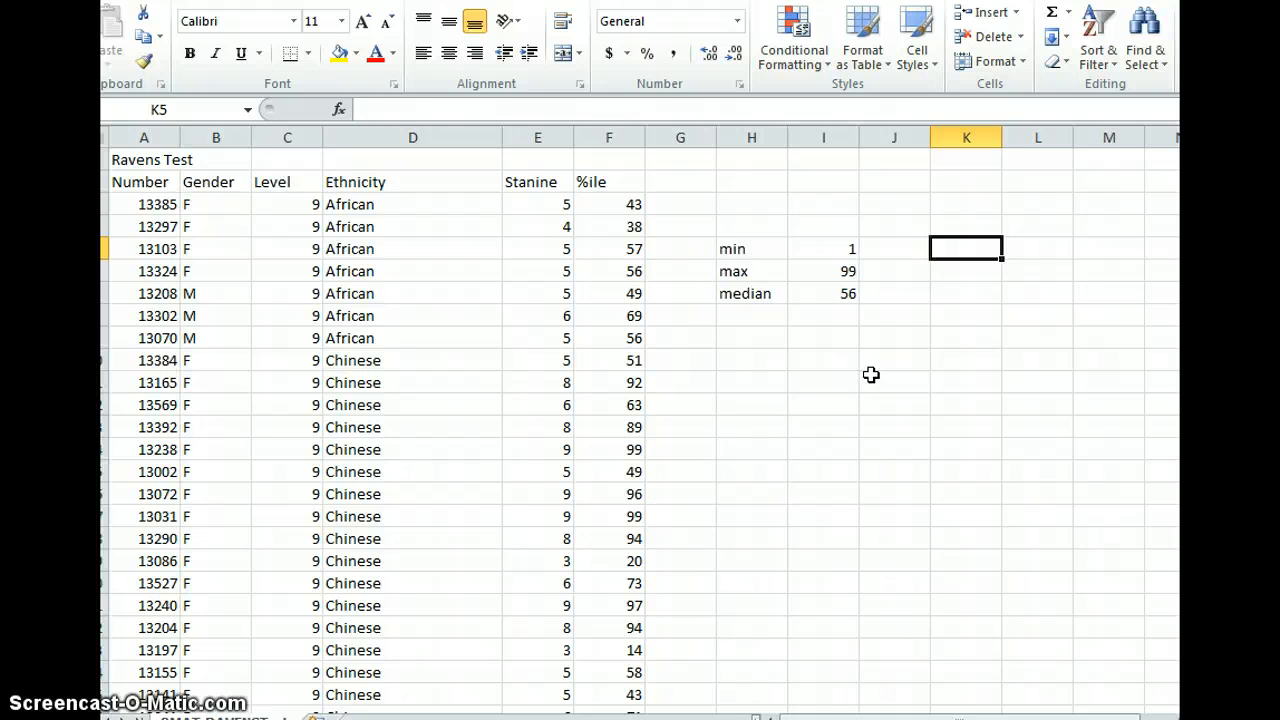
text(mean)
key(Tab)
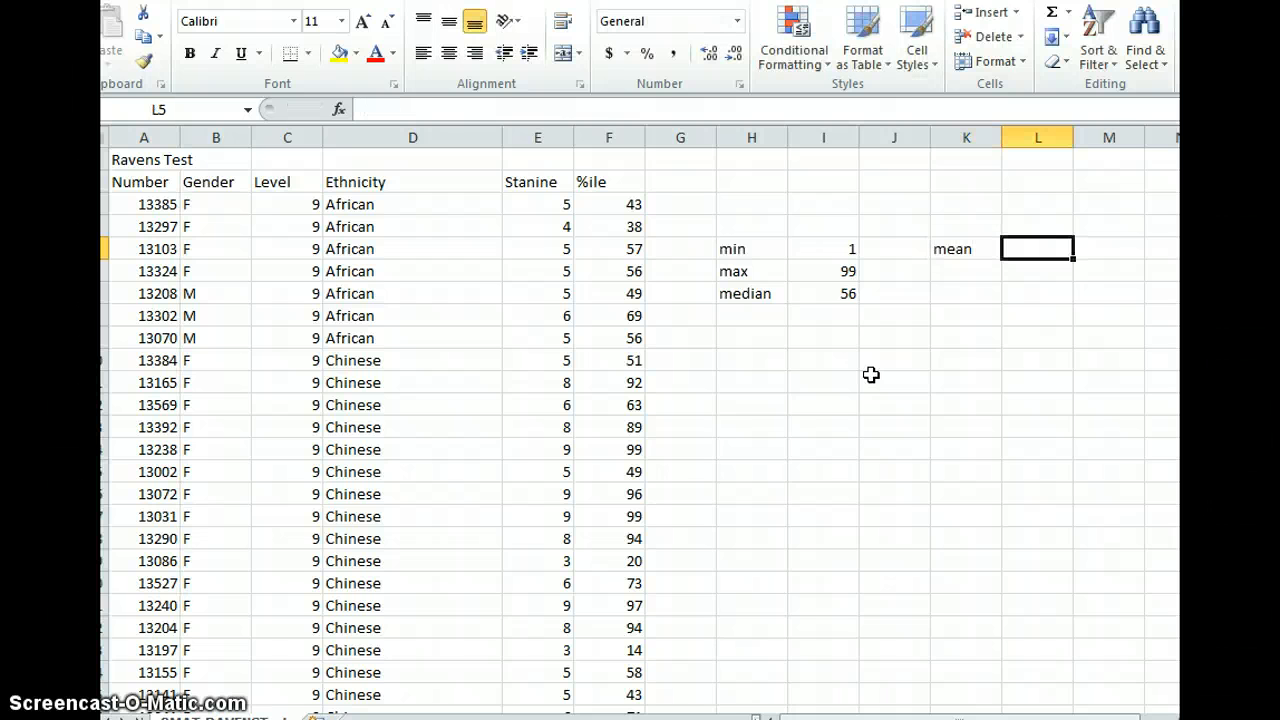
- Enter the formula =average(F:F) in cell L5 to calculate the mean %ile value
text(=aver)
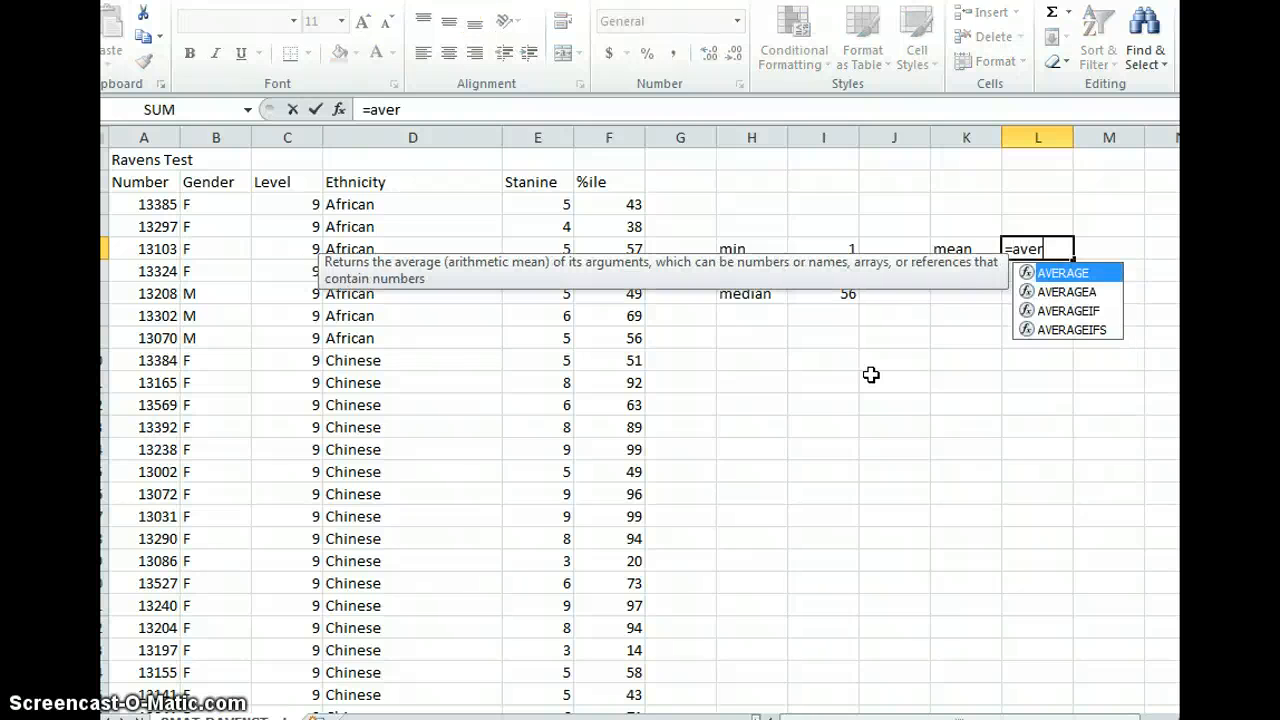
text(age()
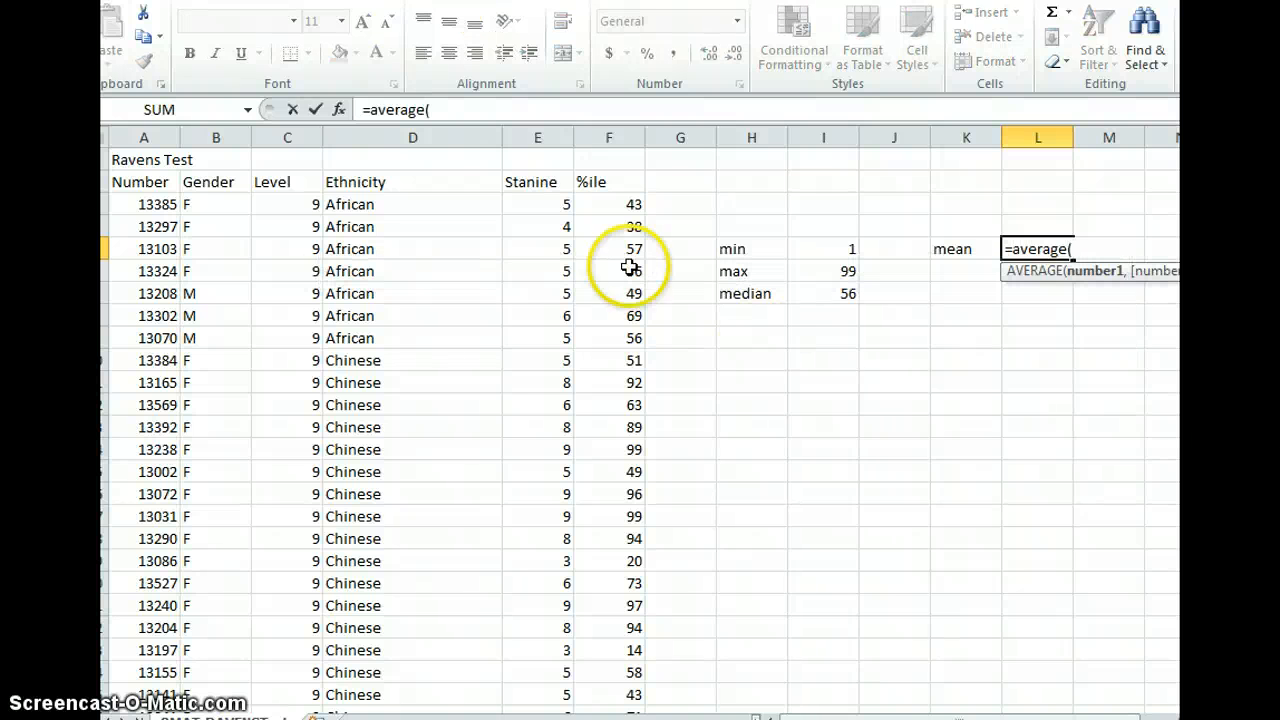
click(624, 130)
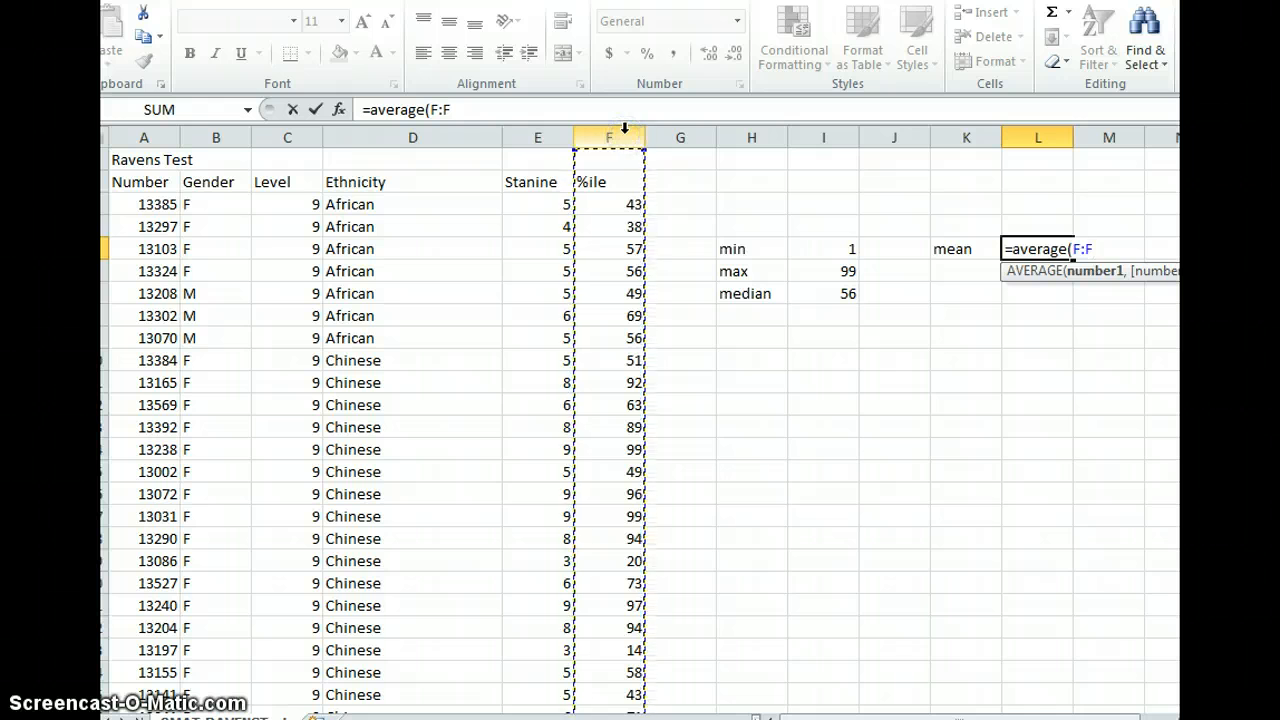
text())
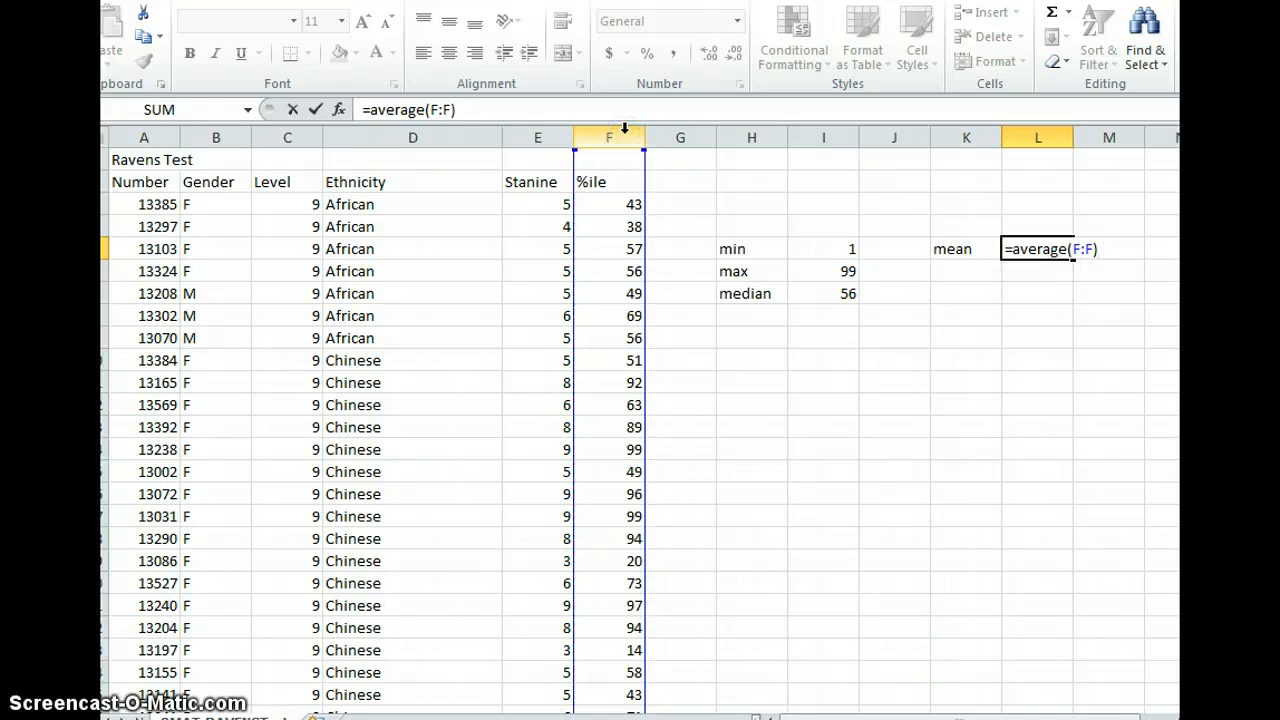
key(Return)
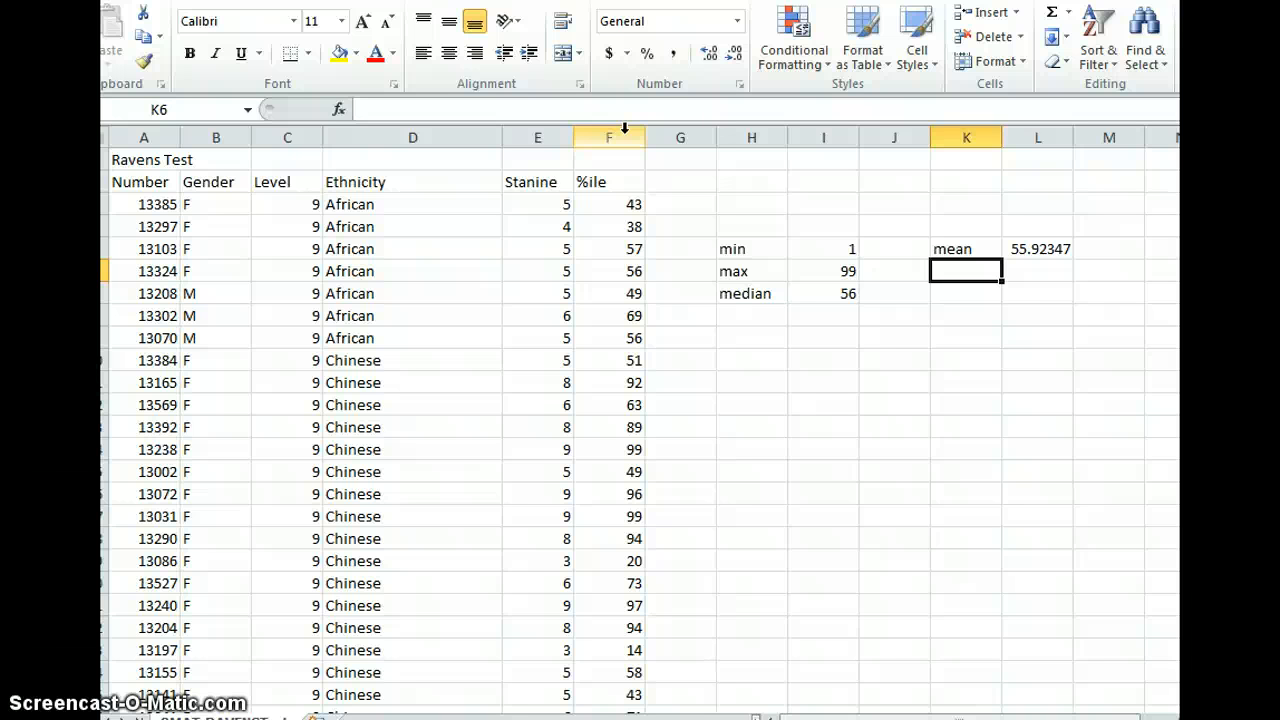
- Label cell H8 as lower quartile below the median label
key(Down)
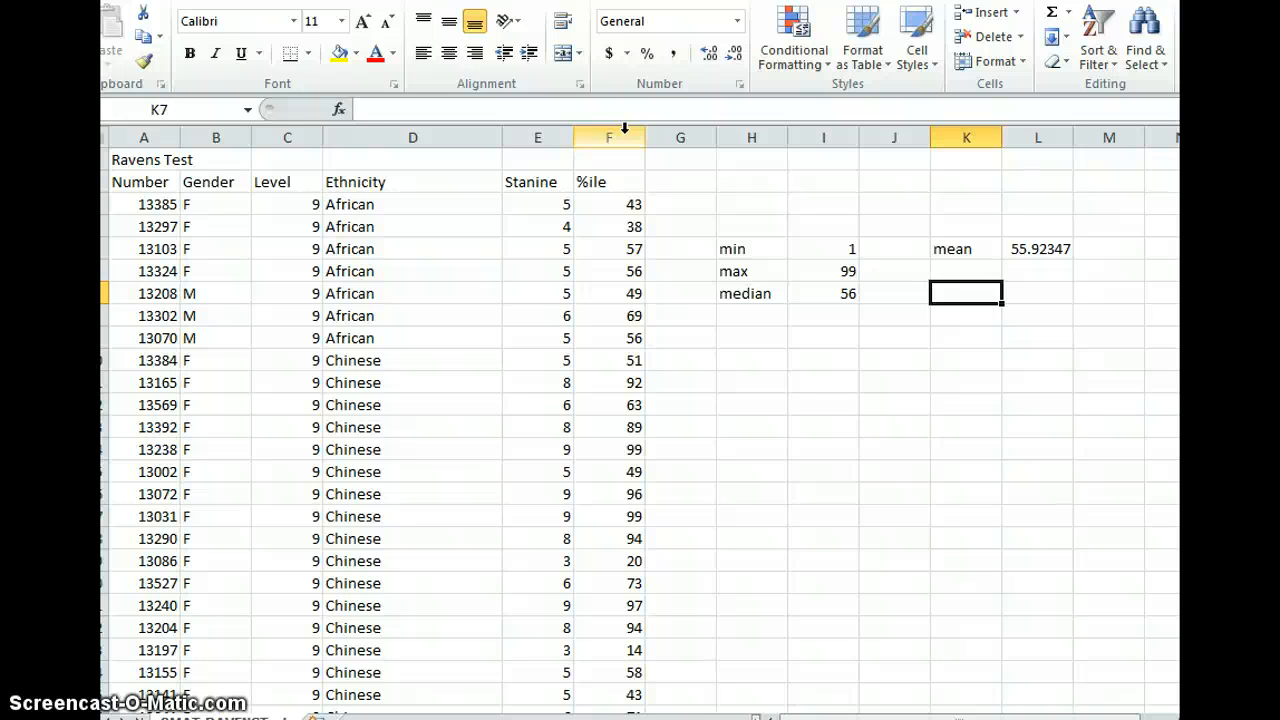
key(Down)
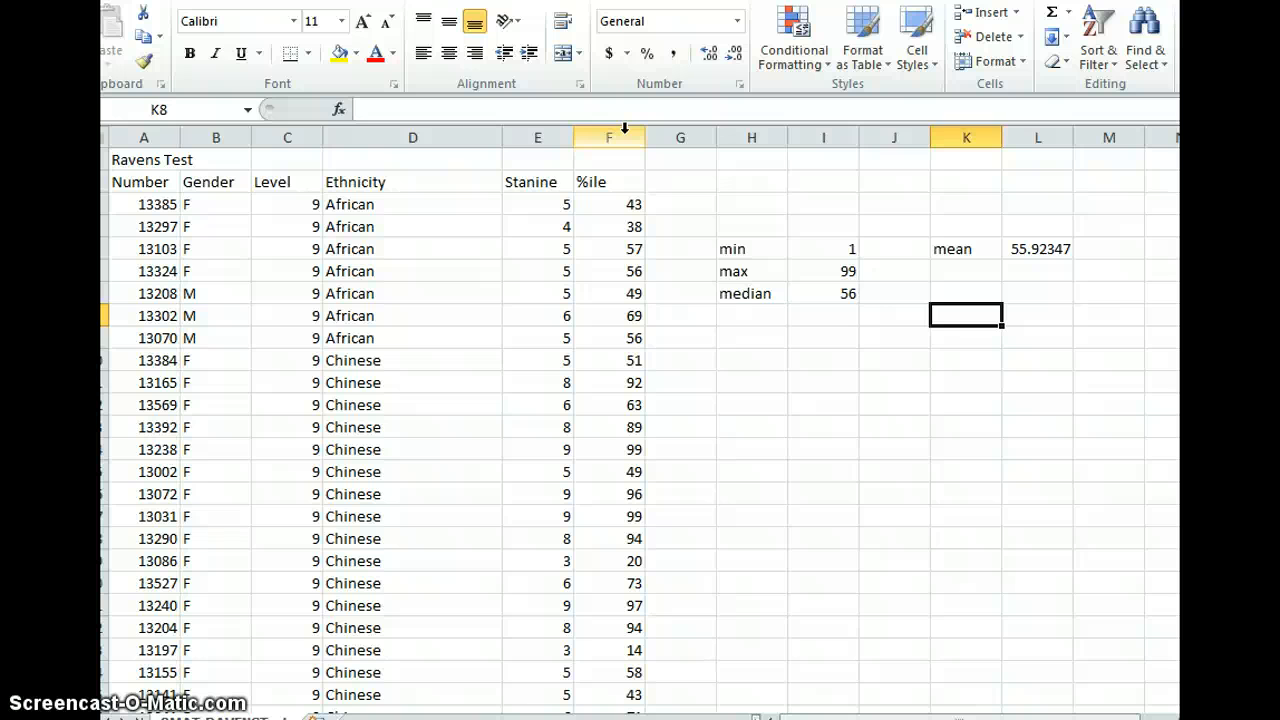
key(Left)
key(Left)
key(Left)
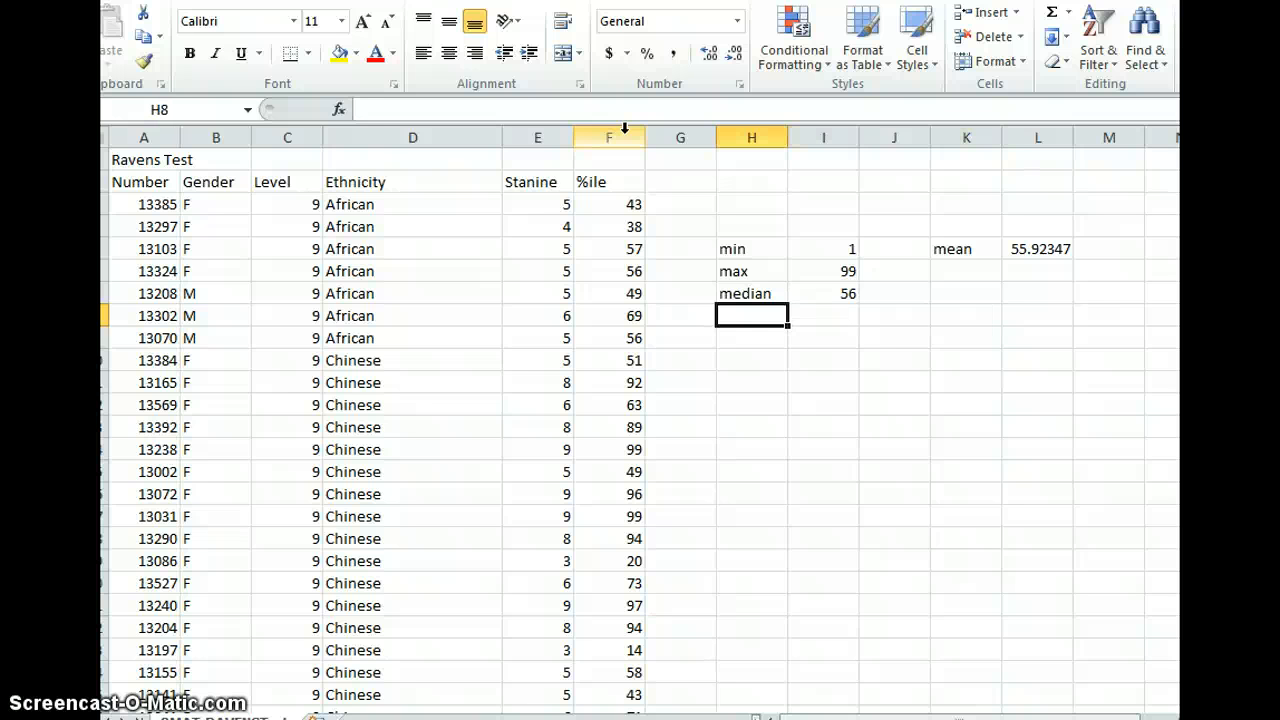
text(=)
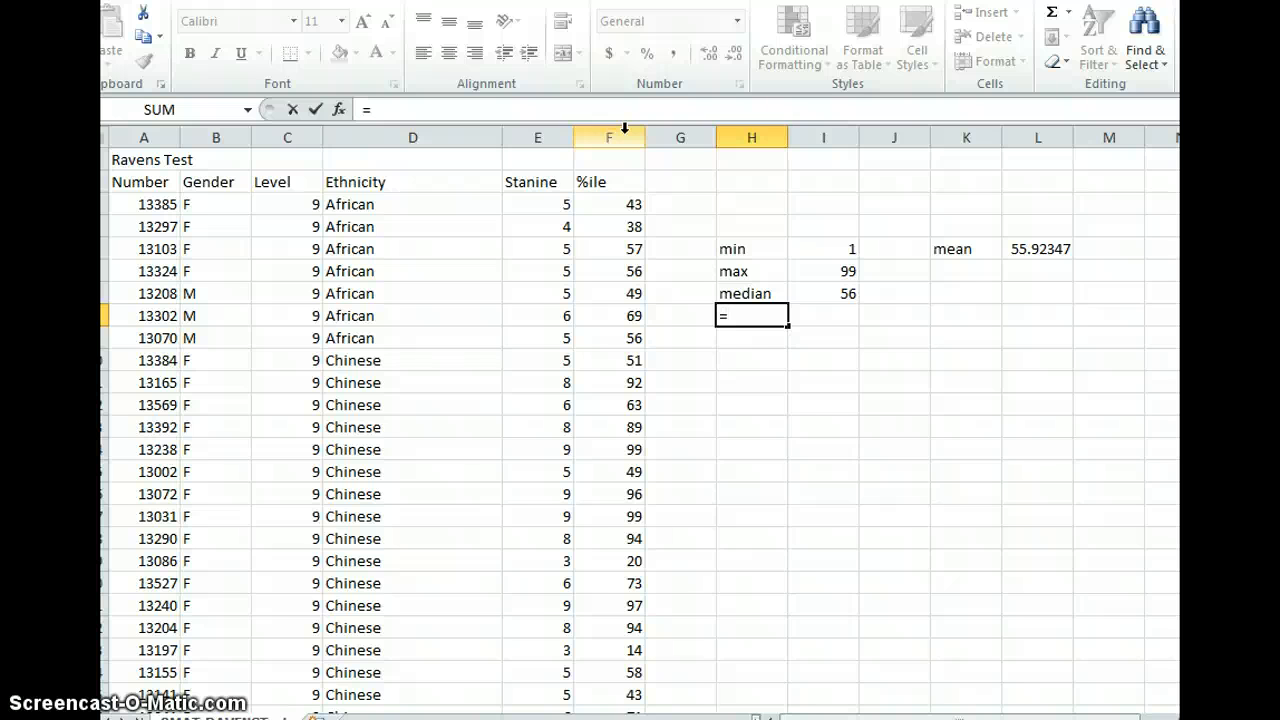
key(Escape)
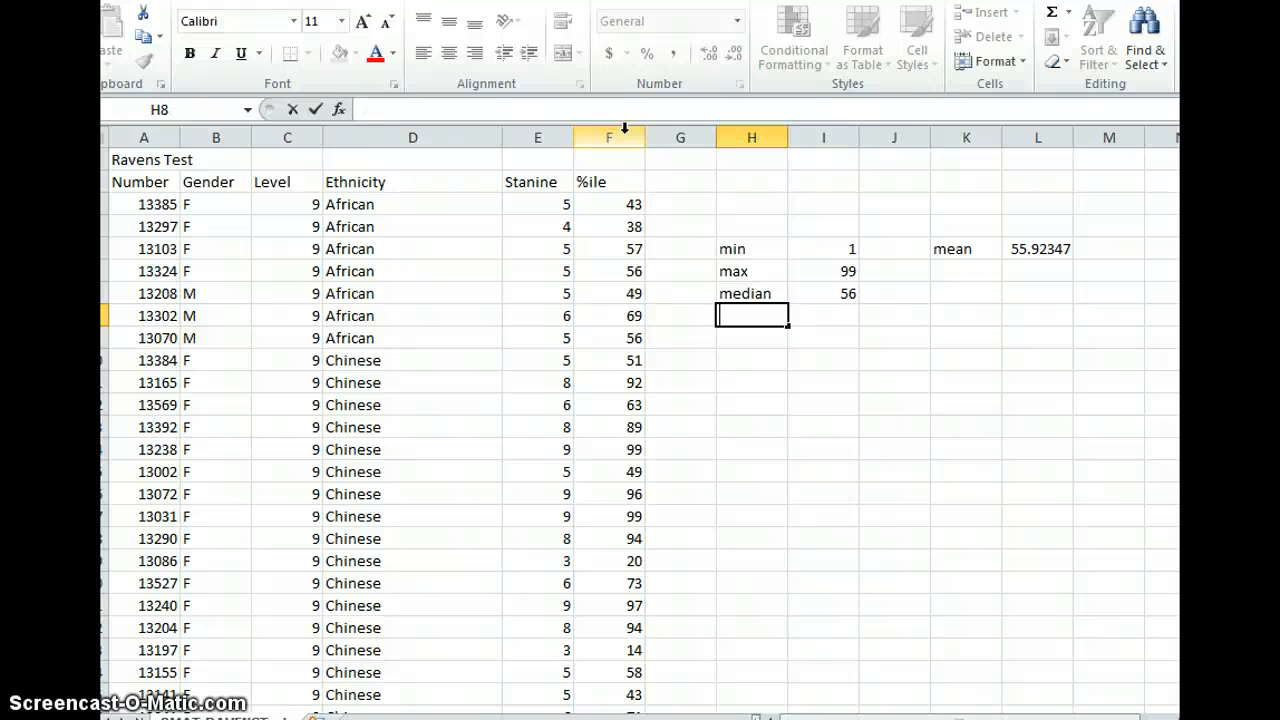
text(lower)
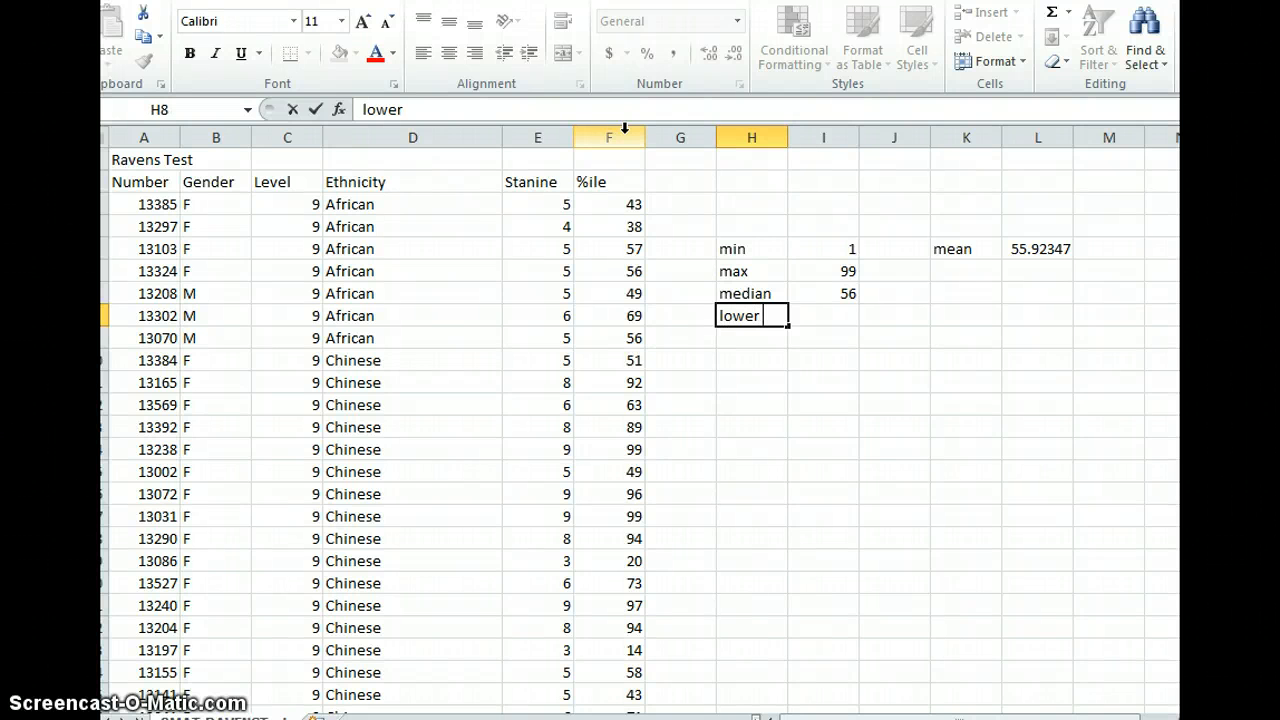
text( quartile)
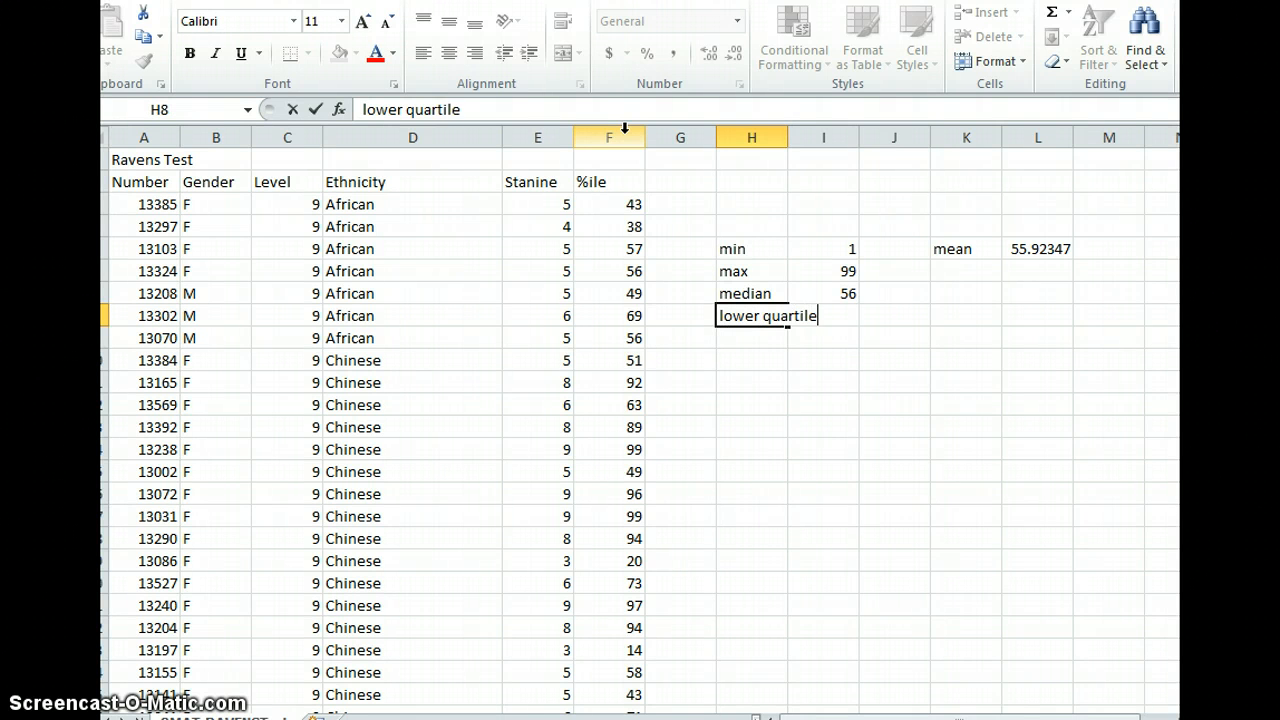
key(Tab)
- Enter the formula =quartile(F:F,1) in cell I8 to calculate the lower quartile of the %ile column
text(=)
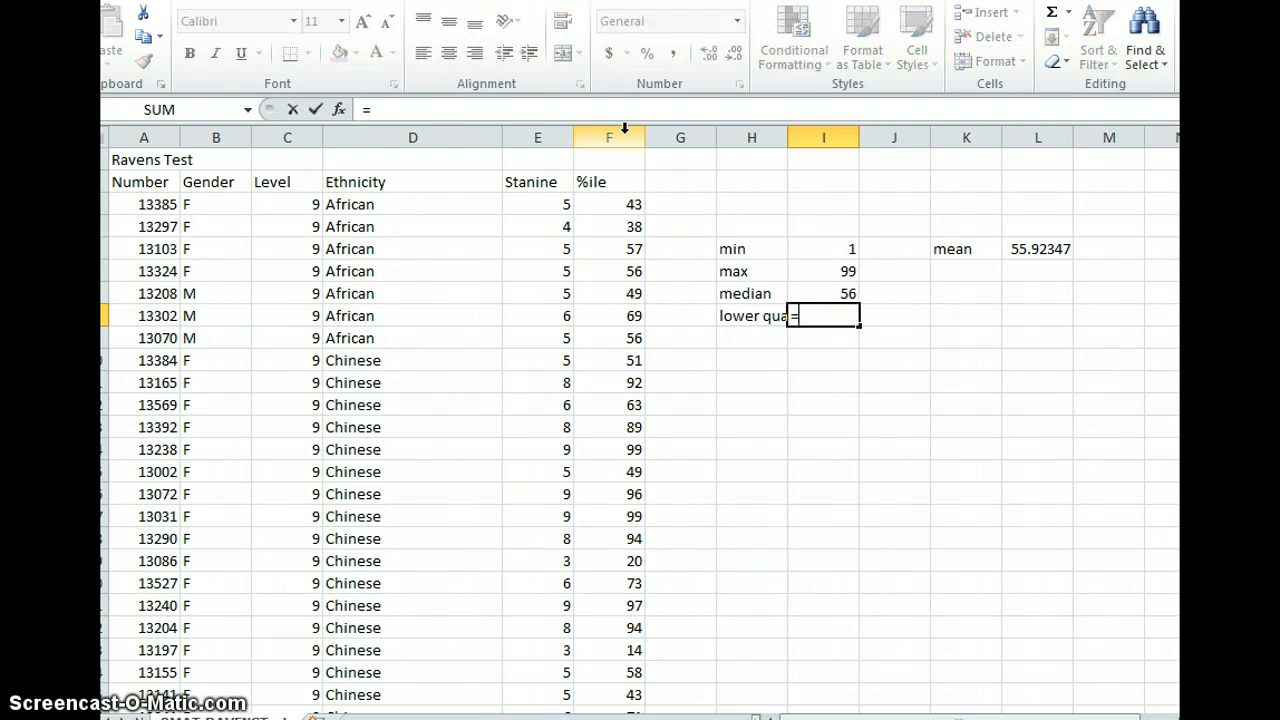
text(e)
key(BackSpace)
text(q)
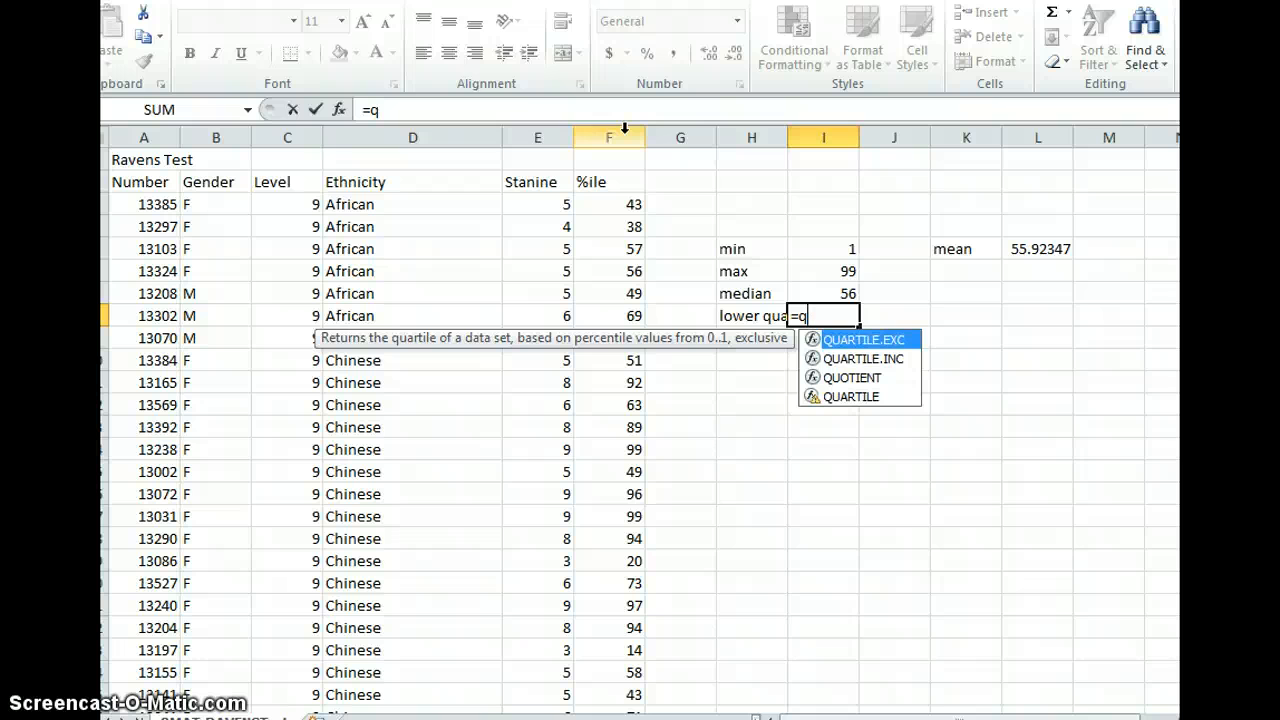
text(ua)
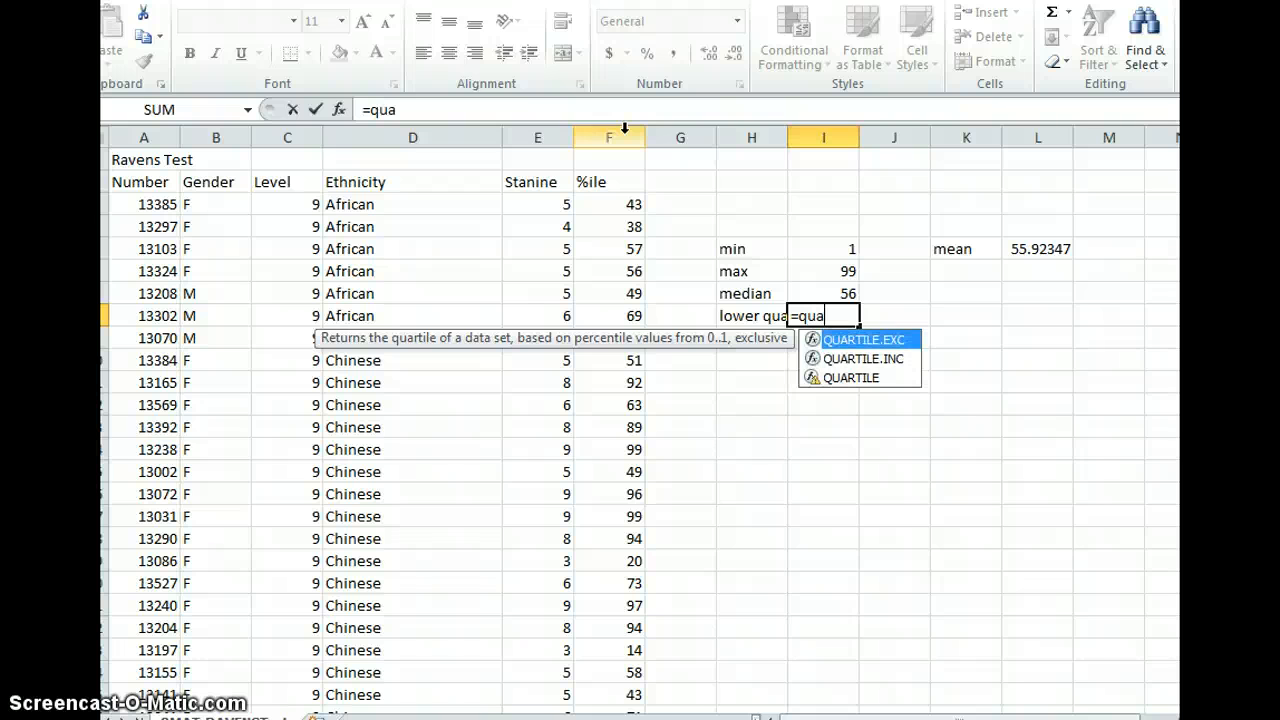
text(rtile()
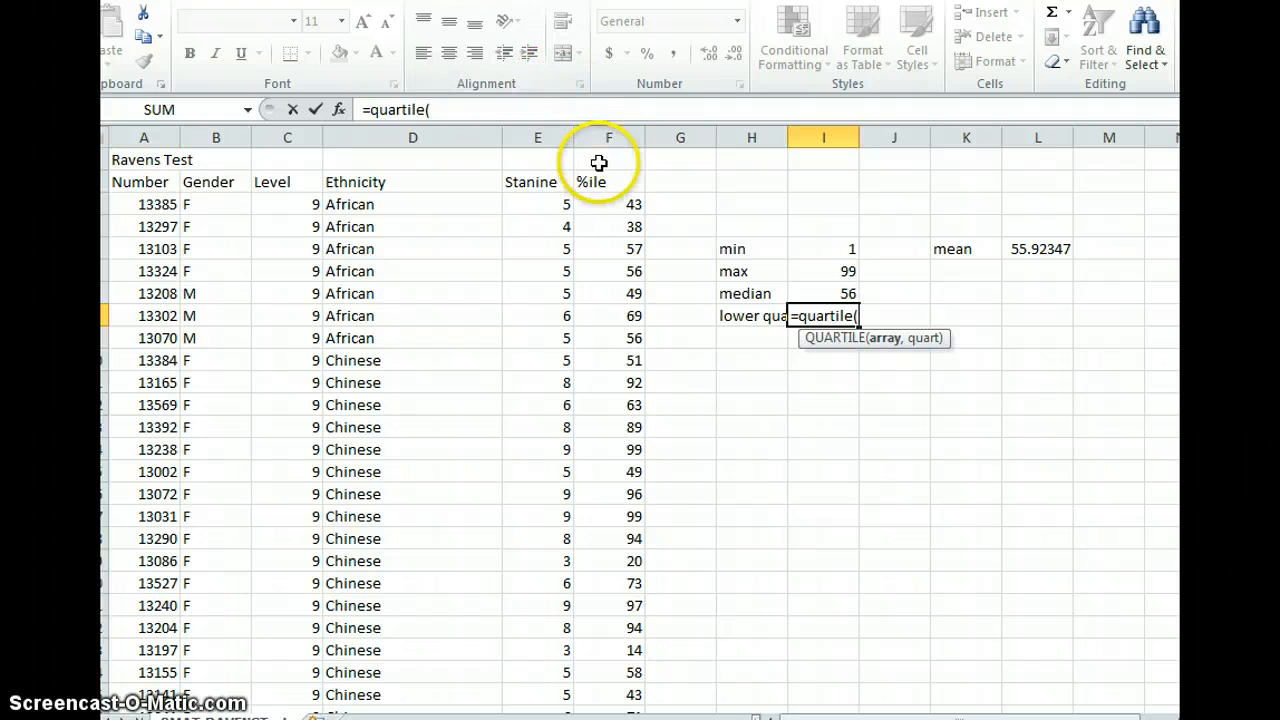
click(596, 137)
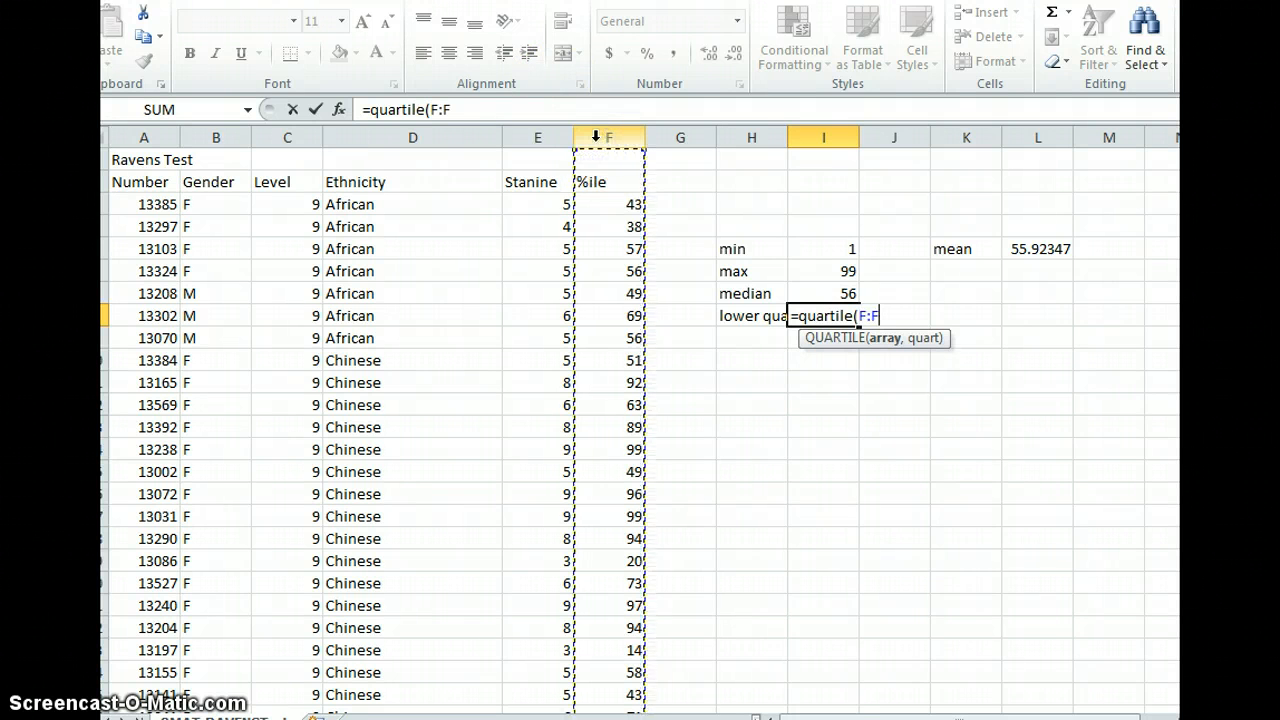
text(,)
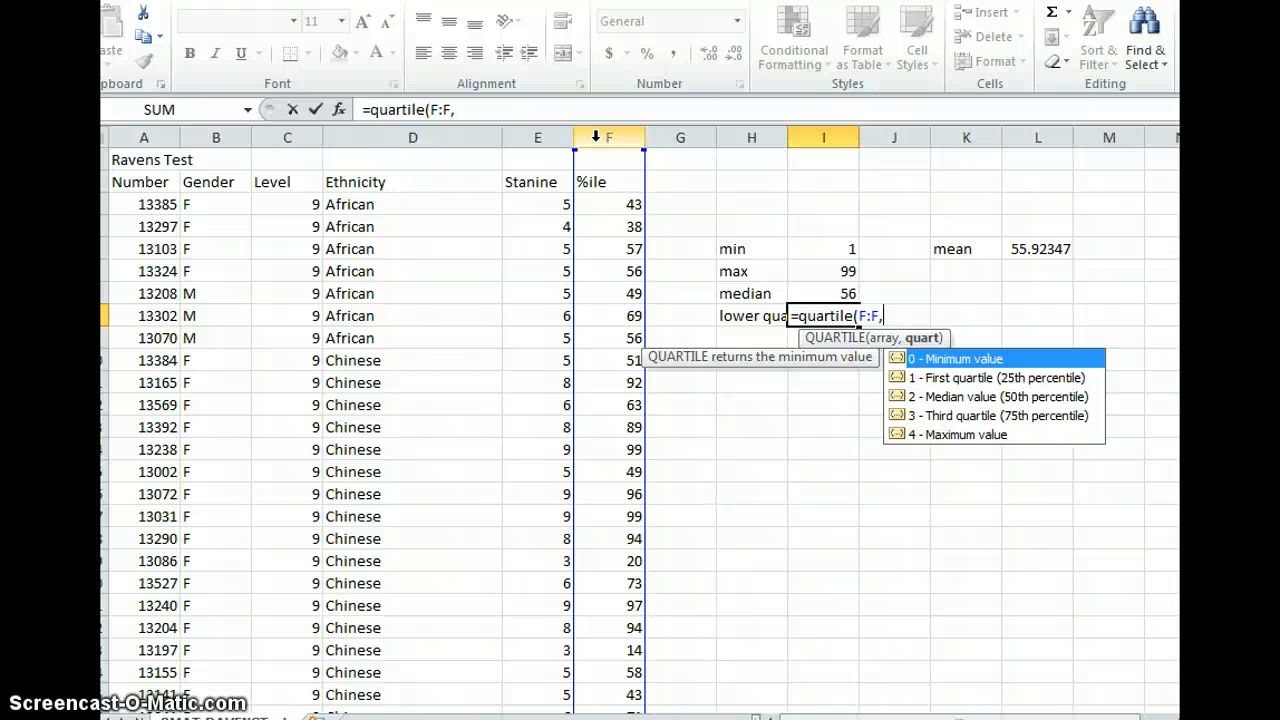
key(BackSpace)
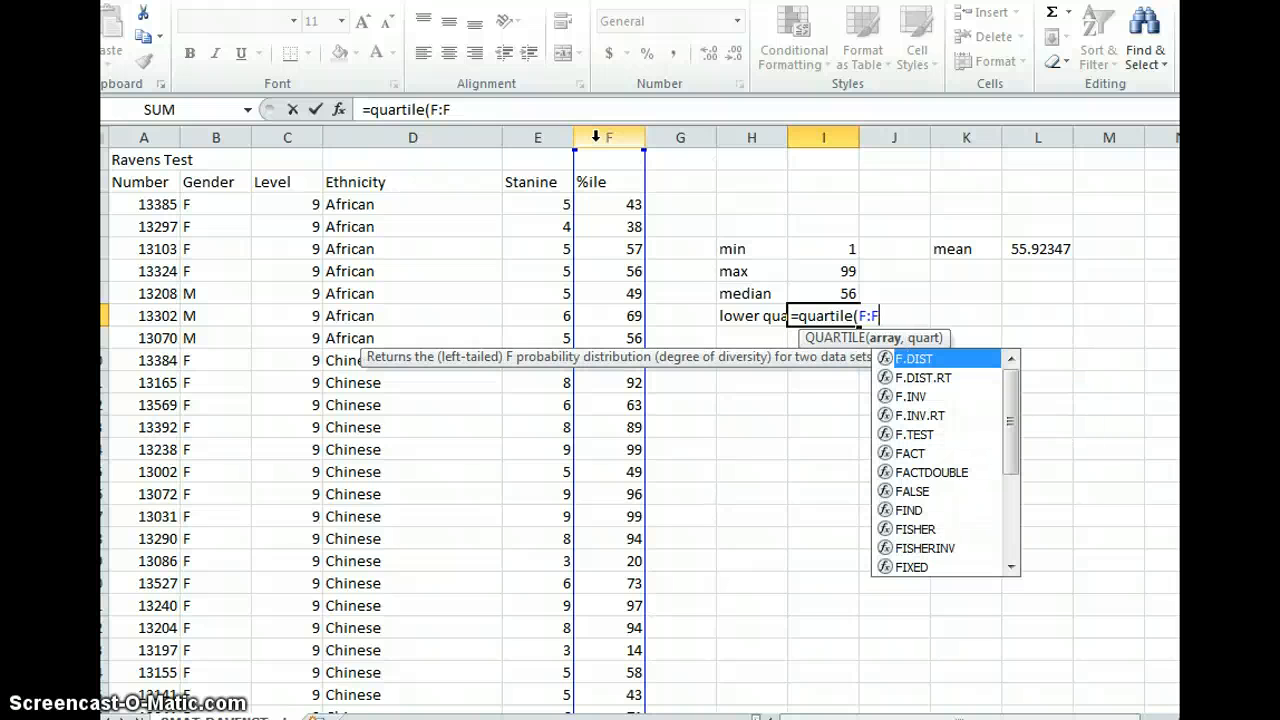
text(,1)
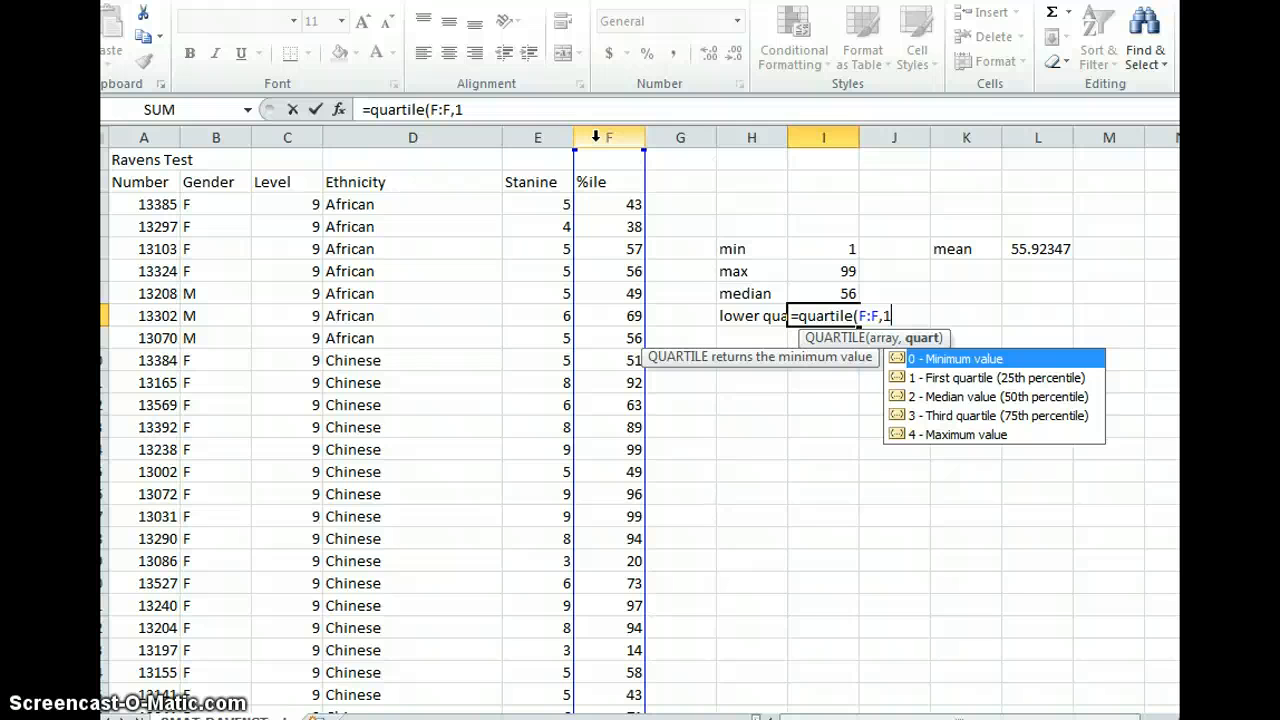
text())
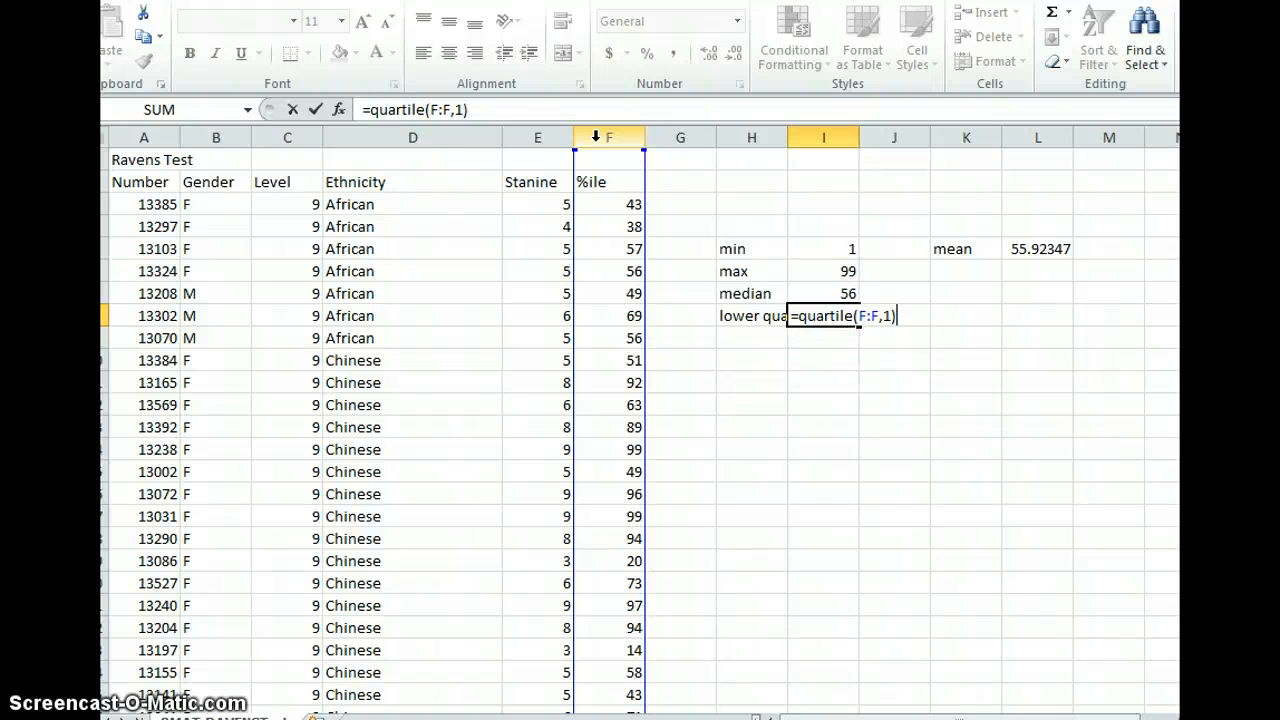
key(Return)
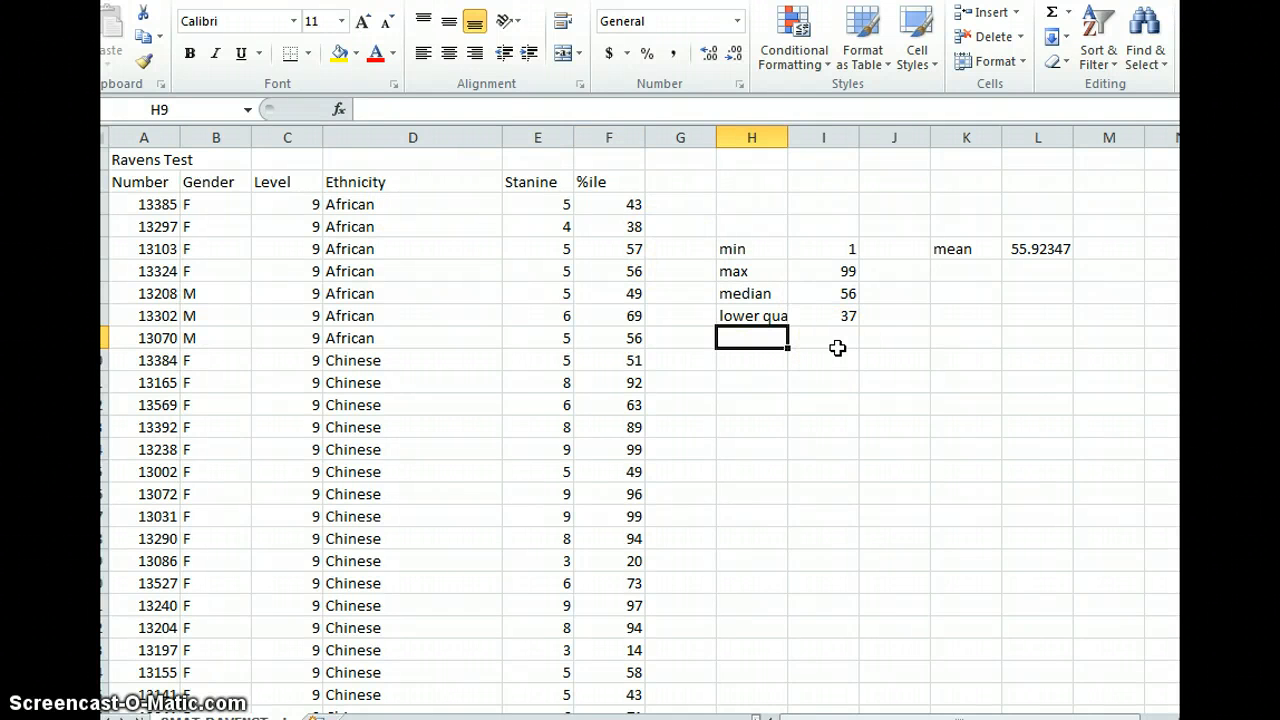
- Label cell H9 as upper quartile below the lower quartile label
text(upperq)
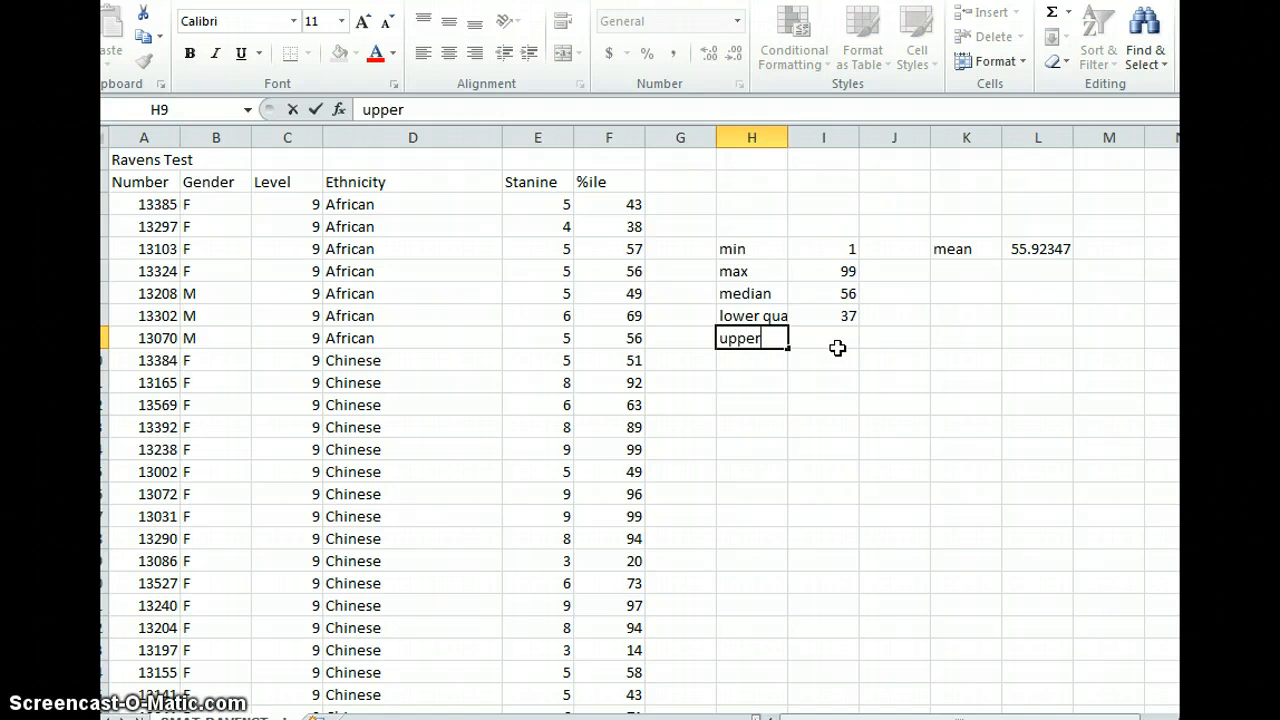
key(BackSpace)
text(qu)
key(BackSpace)
key(BackSpace)
text(artile)
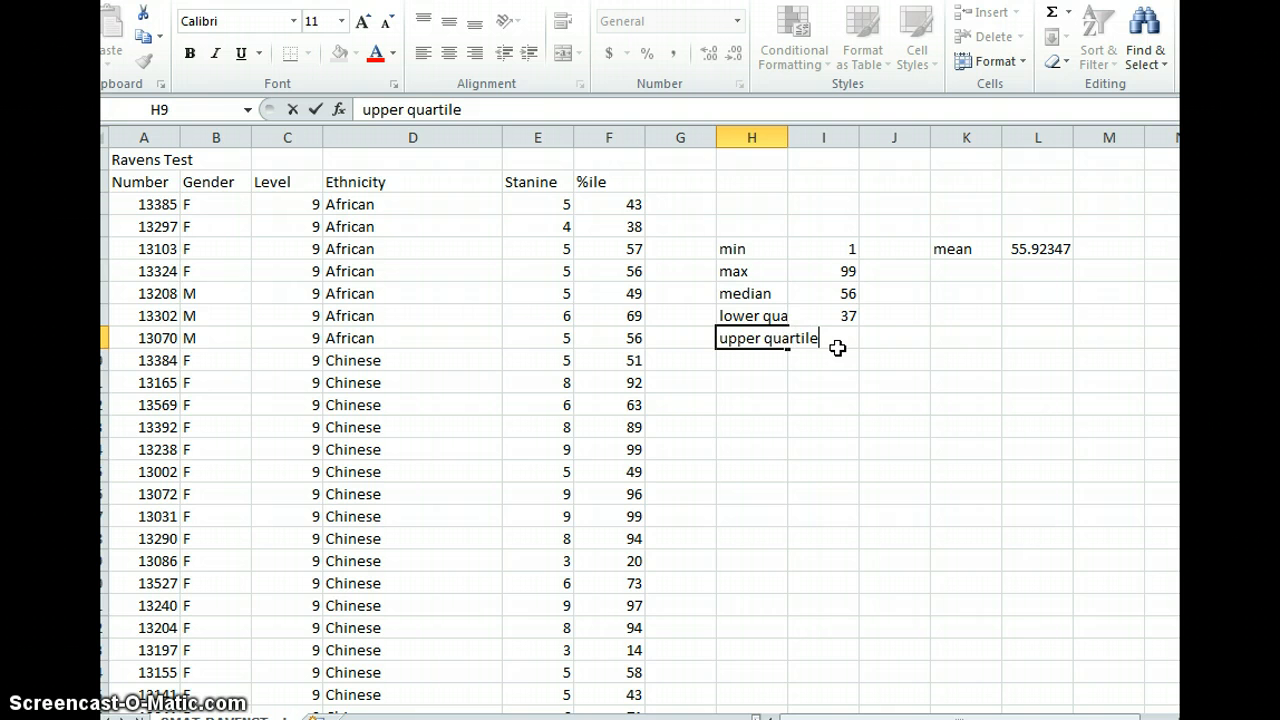
- Enter the formula =quartile(F:F,3) in cell I9 to calculate the upper quartile
click(838, 345)
text(=)
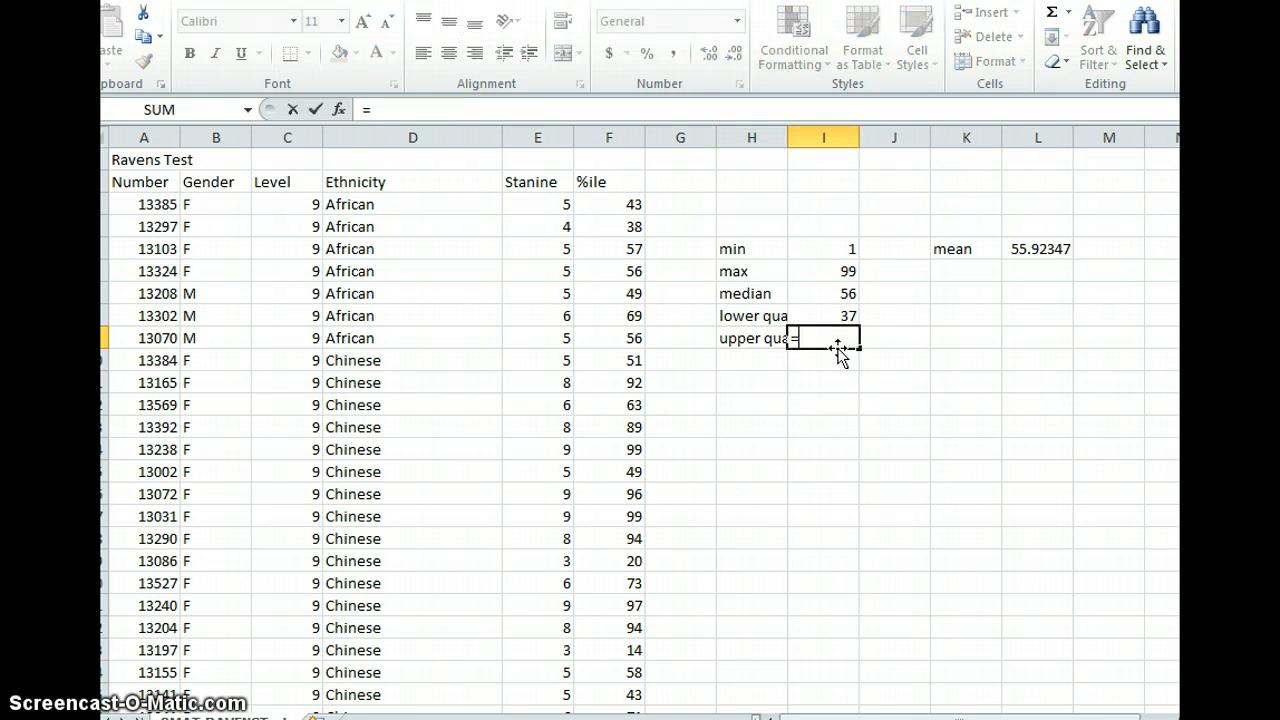
text(q)
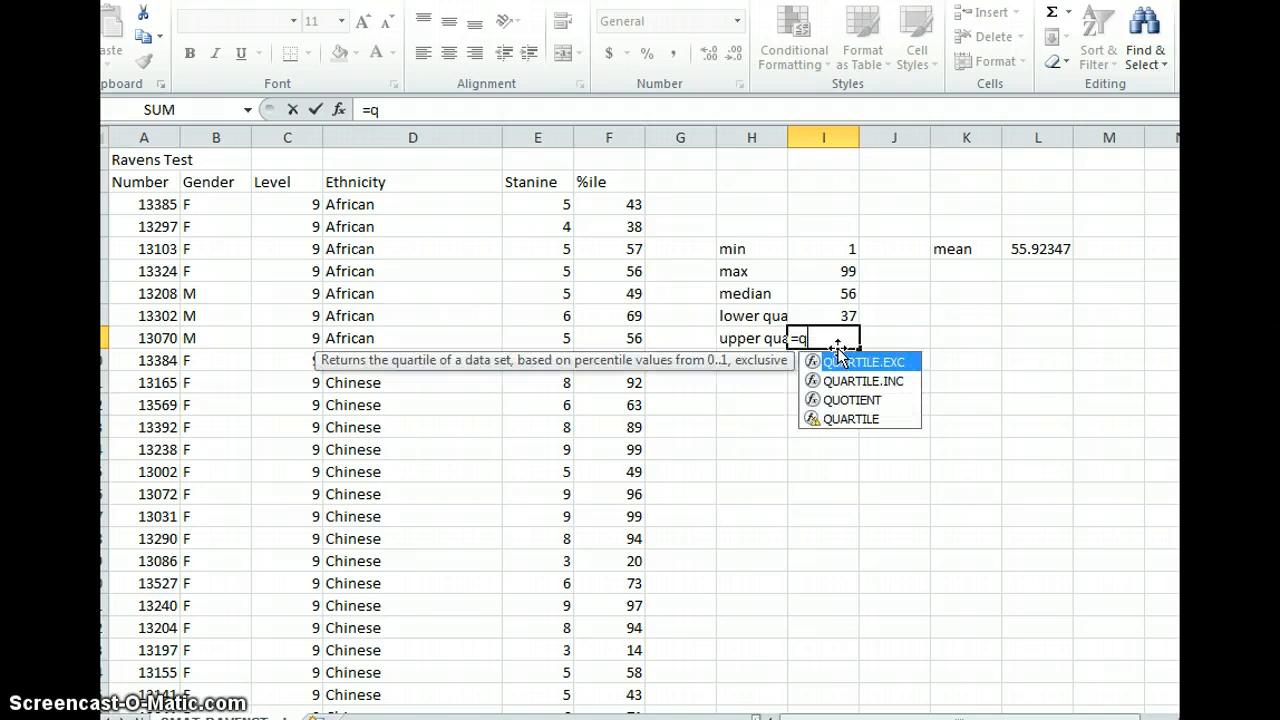
text(uarti;le)
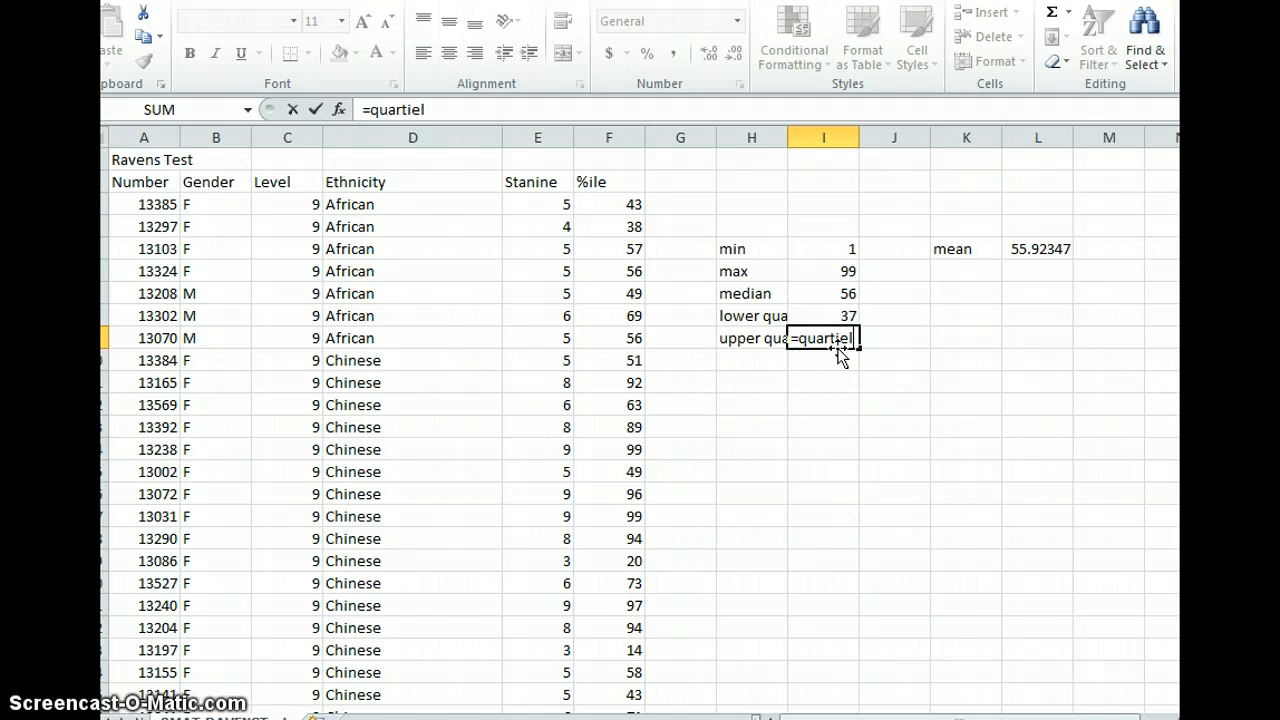
key(BackSpace)
key(BackSpace)
key(BackSpace)
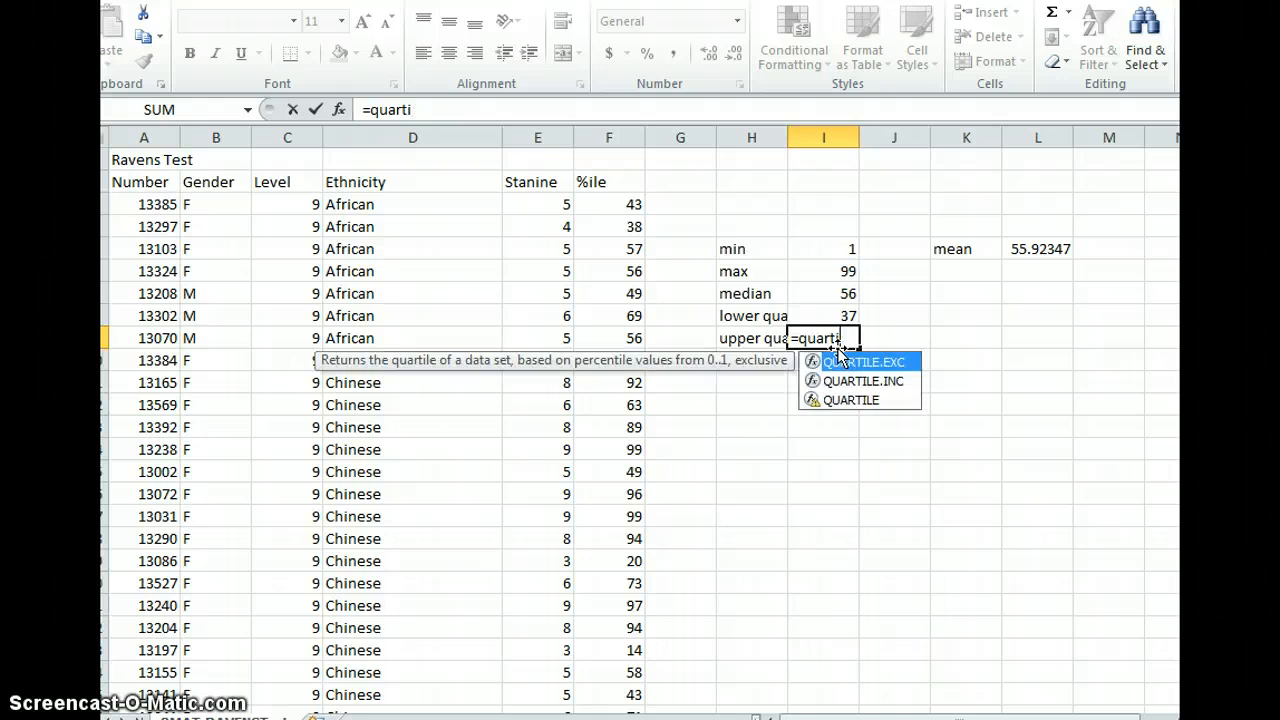
text(le()
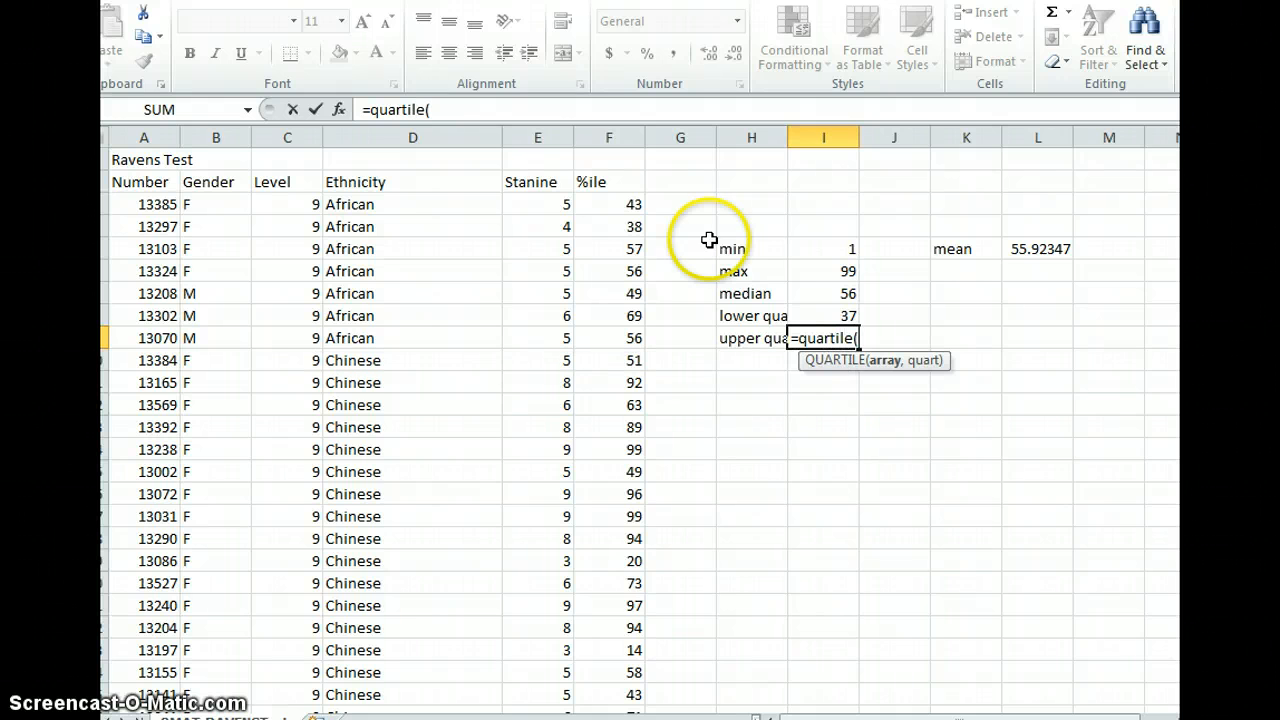
click(600, 129)
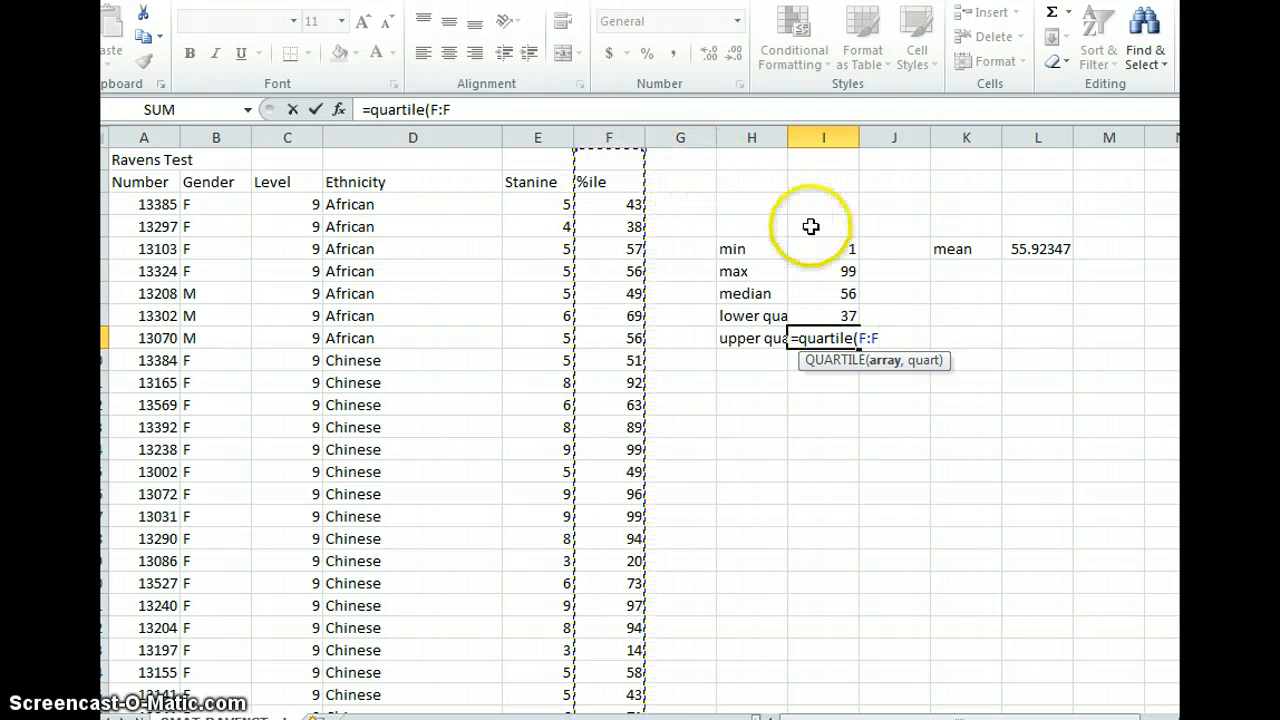
text(,)
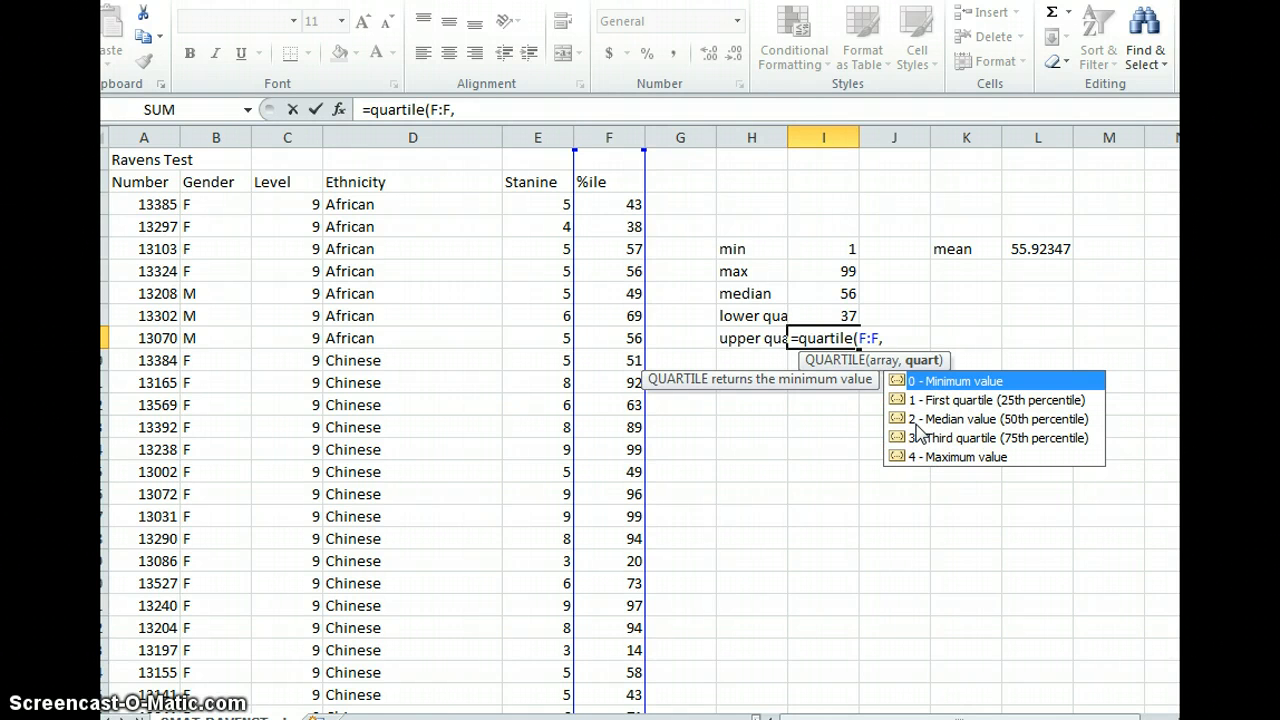
text(3))
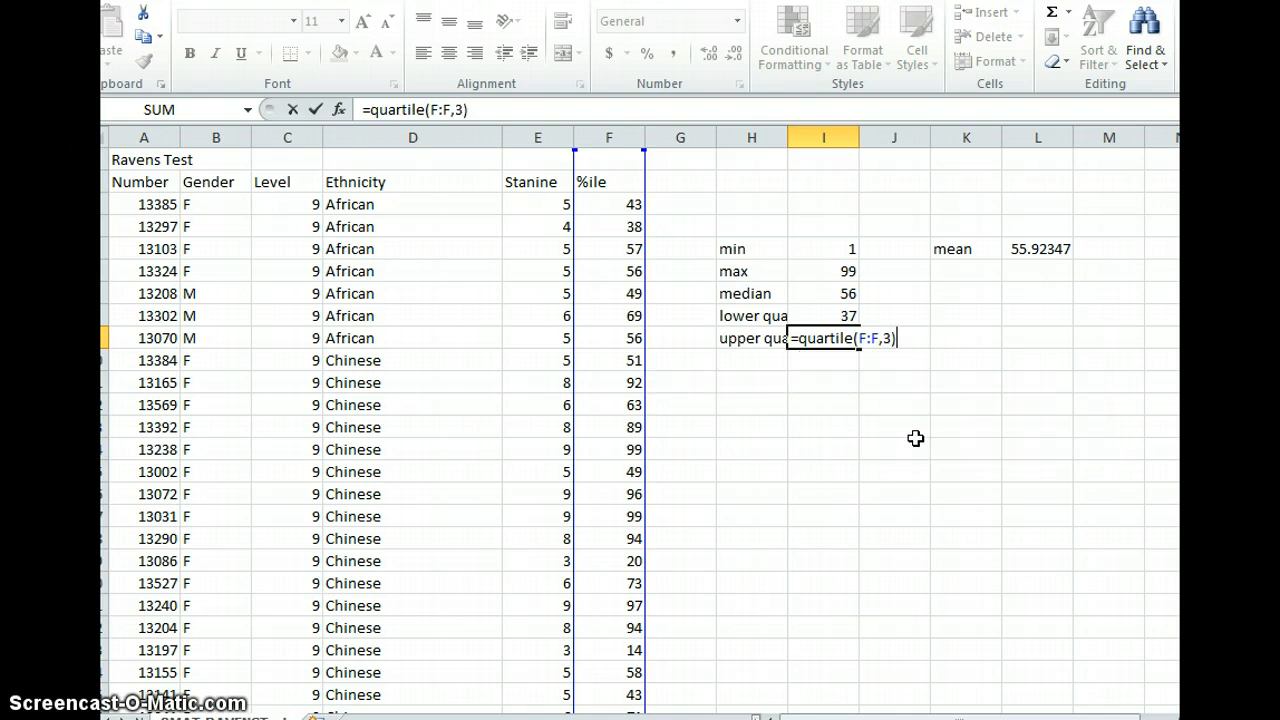
key(Return)
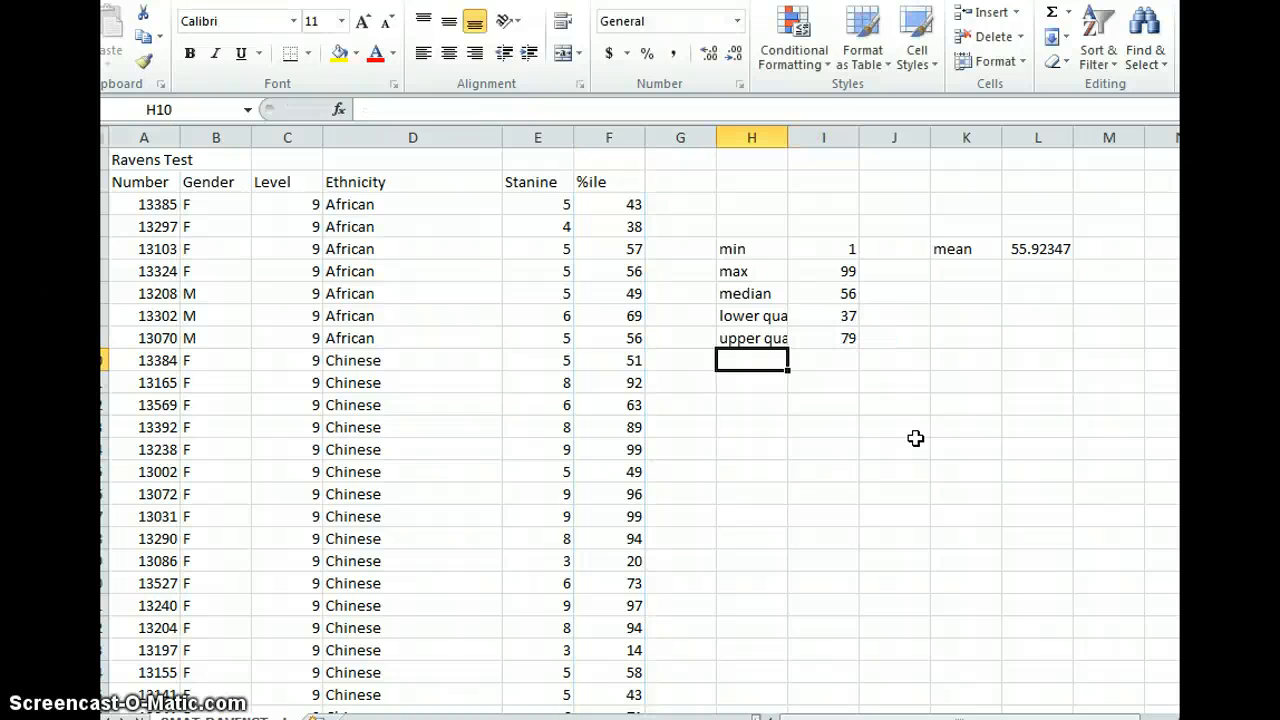
- Copy the NZ European/Pakeha male records and paste them at the top of the next worksheet
drag(826, 249, 844, 332)
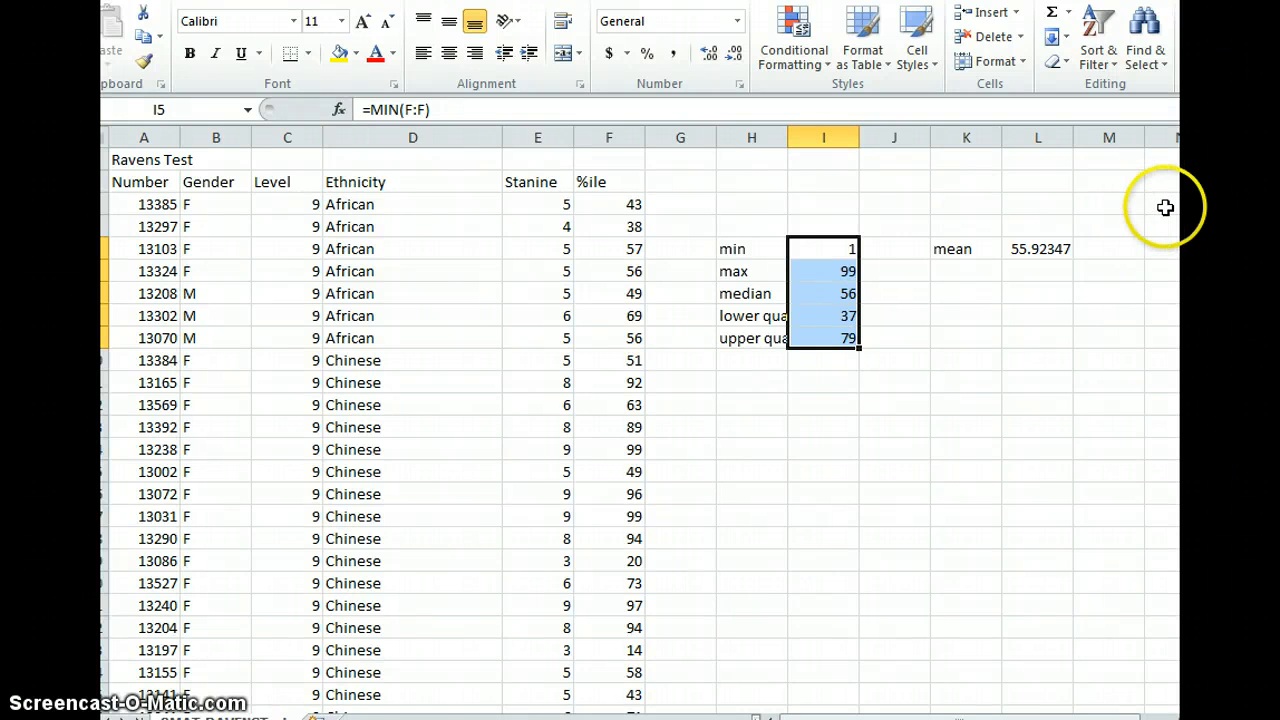
drag(1190, 160, 1190, 182)
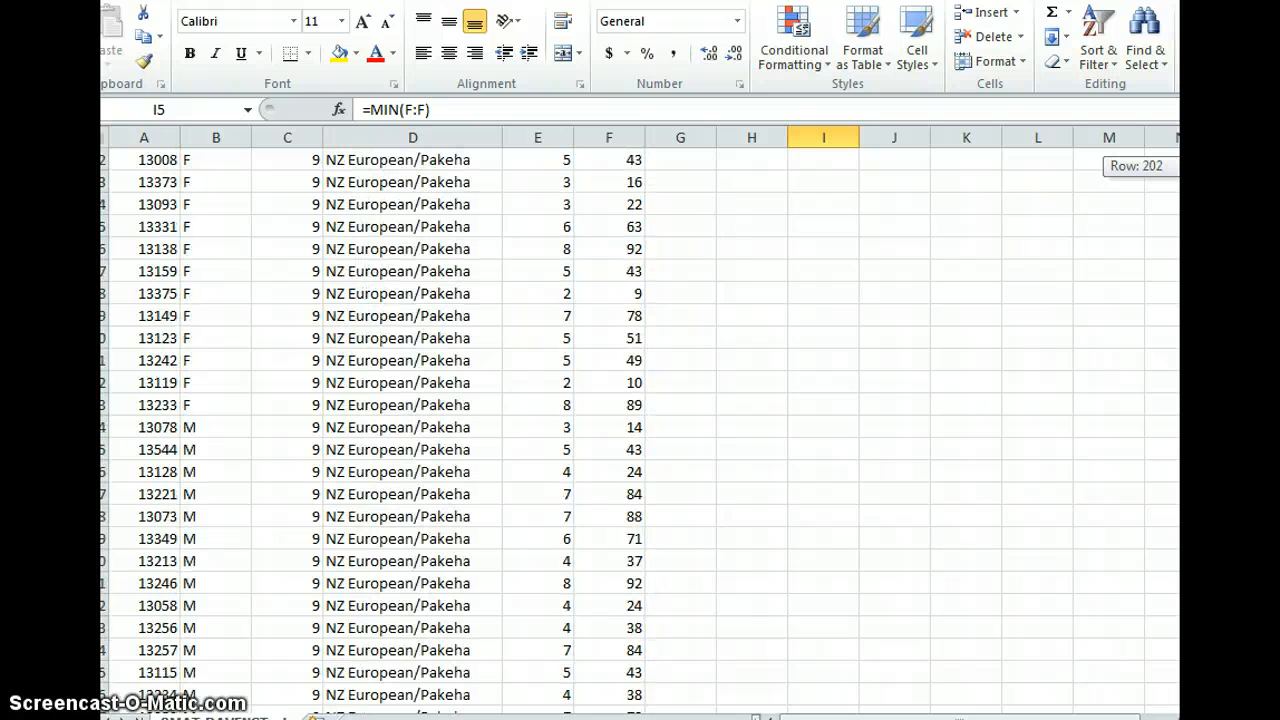
drag(152, 428, 591, 180)
key(ctrl+c)
scroll(593, 182, up, 10)
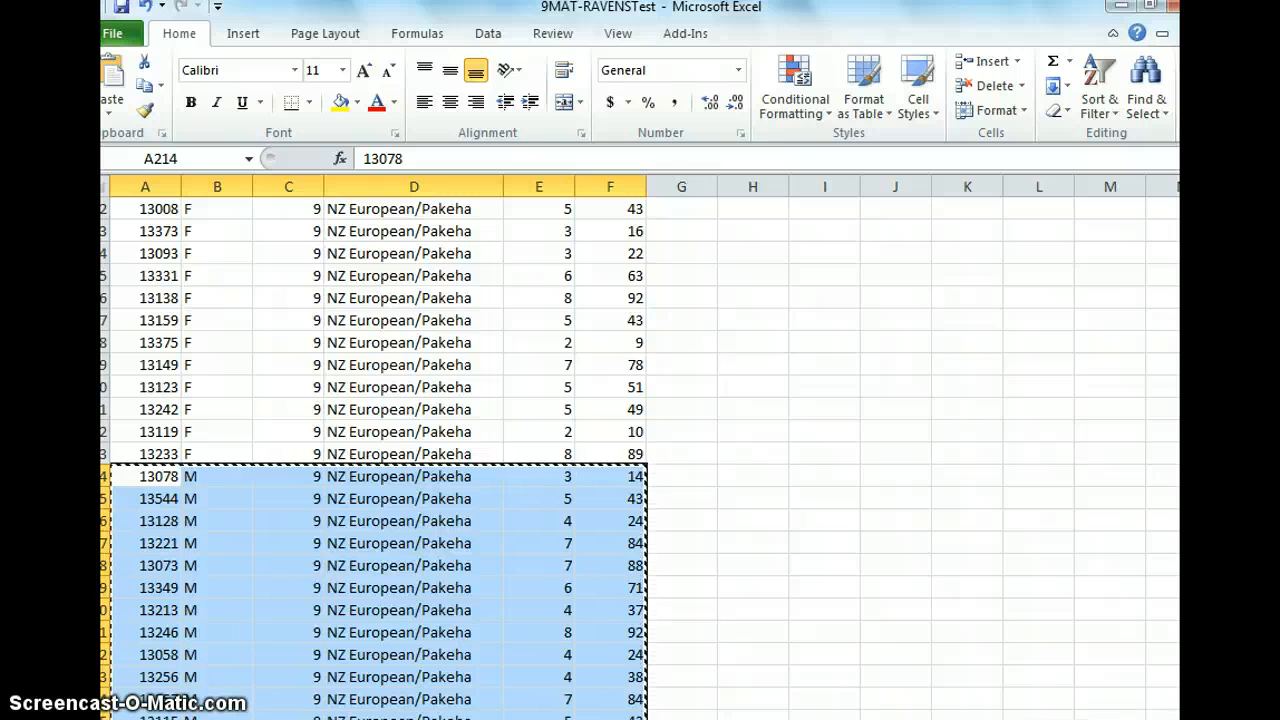
key(ctrl+Page_Down)
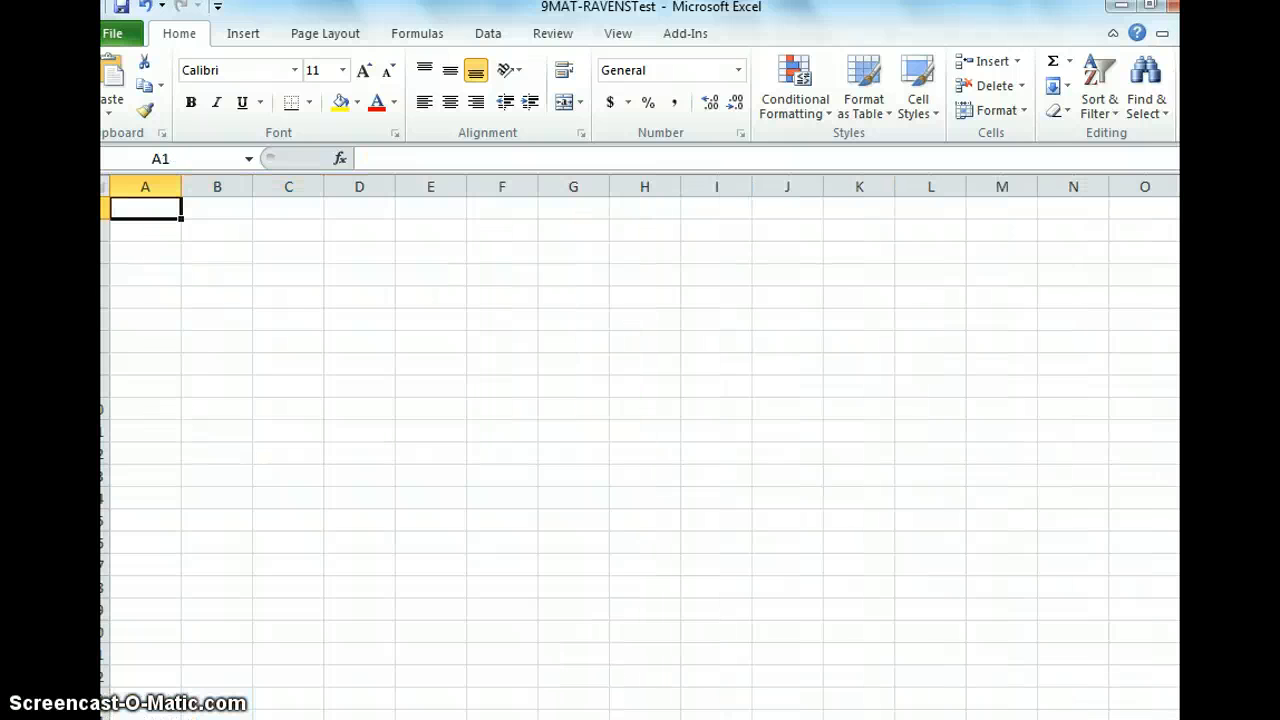
key(ctrl+v)
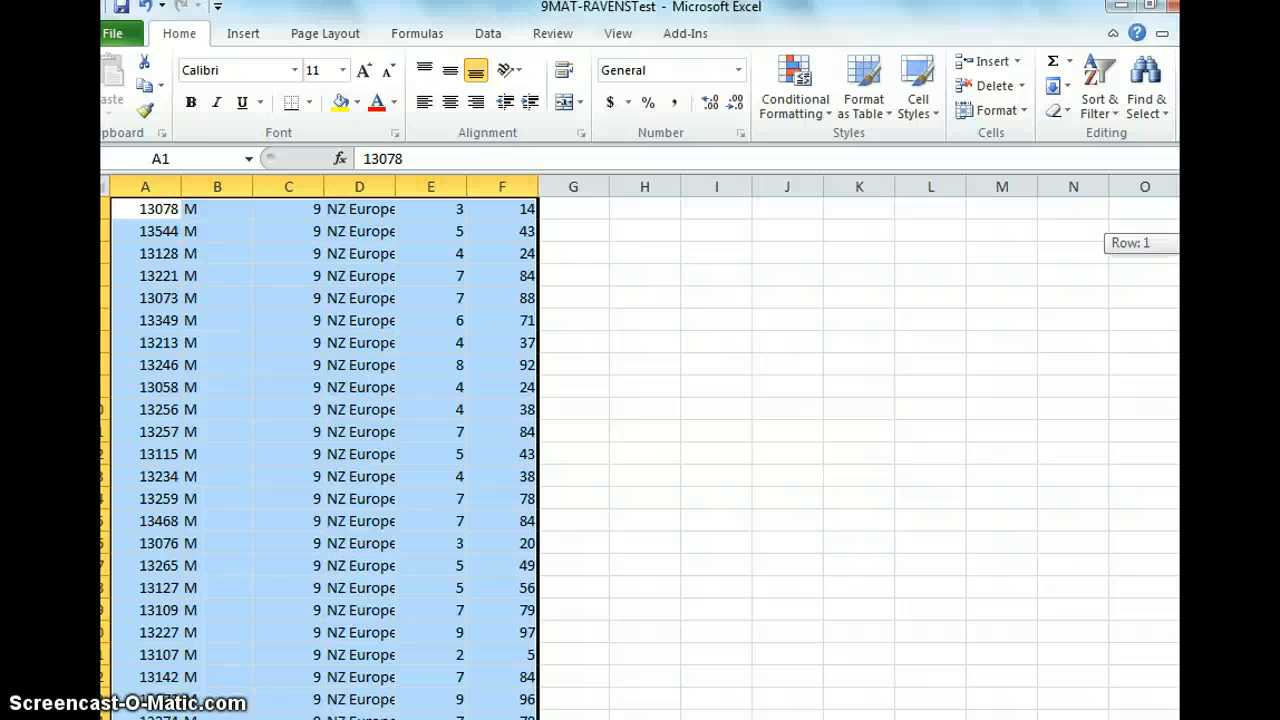
- Label cell I4 as range on the new worksheet
click(698, 276)
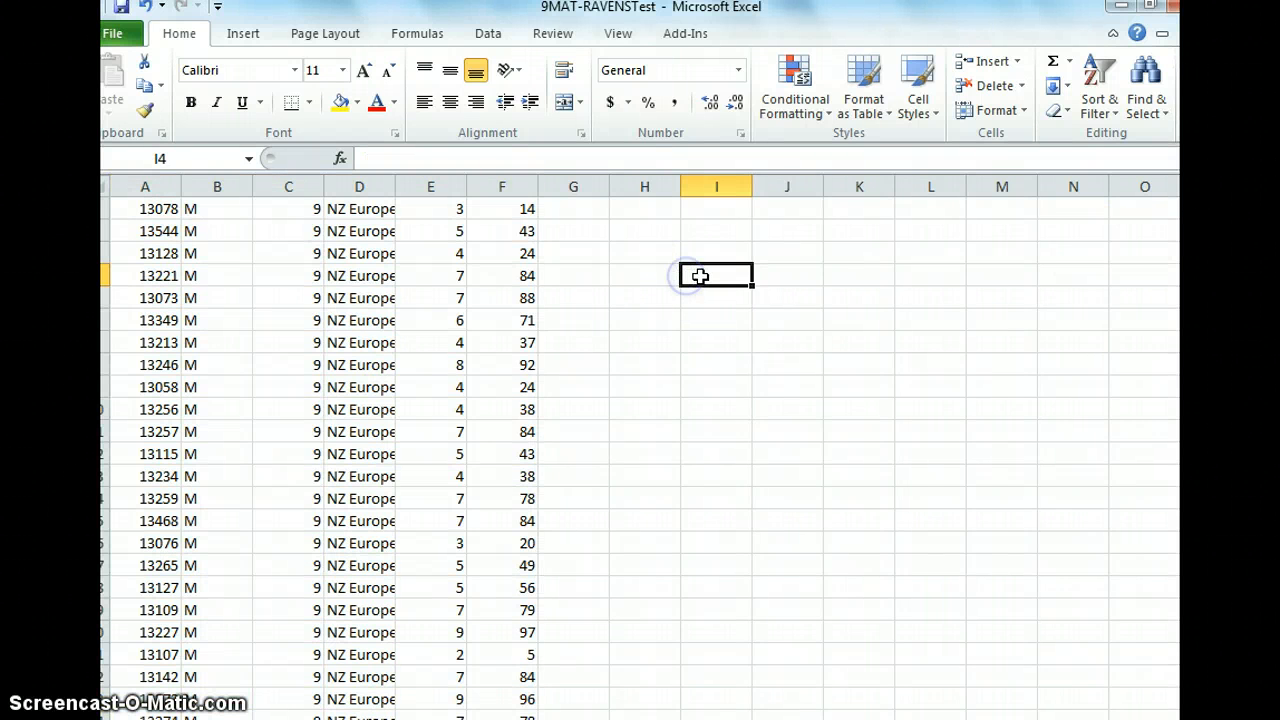
text(range)
key(Tab)
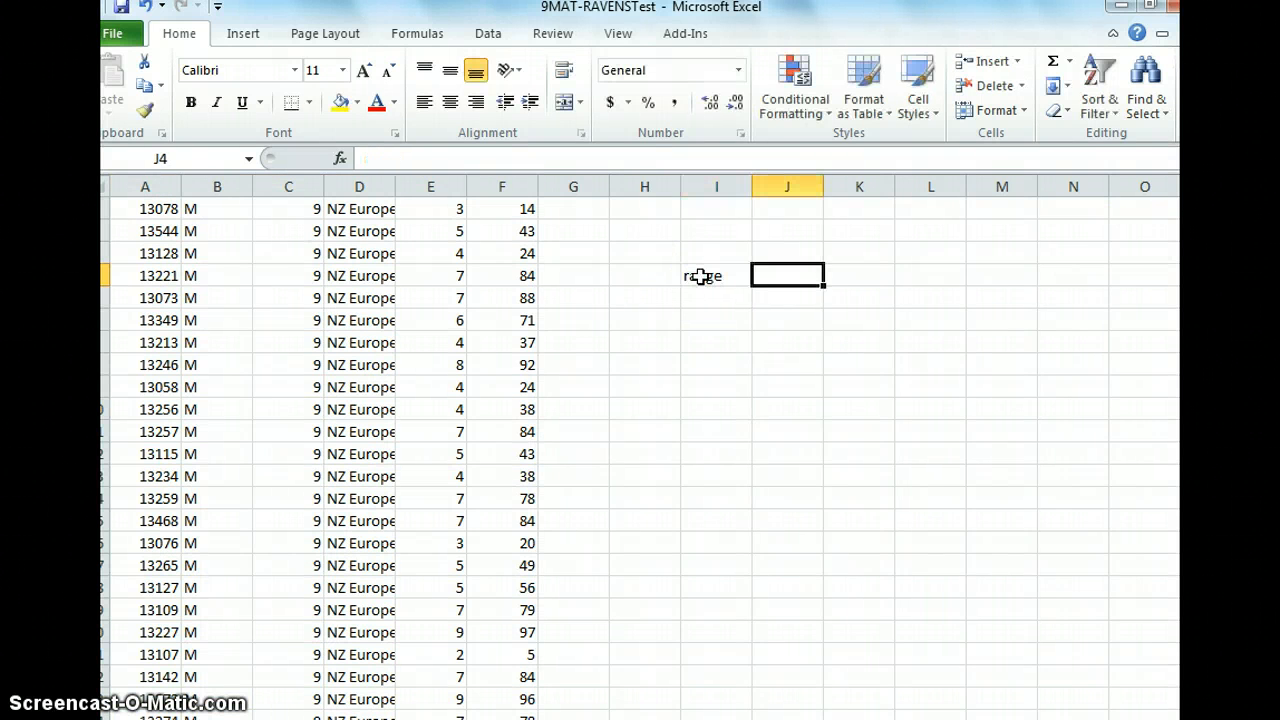
- Enter the formula =max(F:F)-min(F:F) in cell J4 to calculate the range of the %ile values
text(=range)
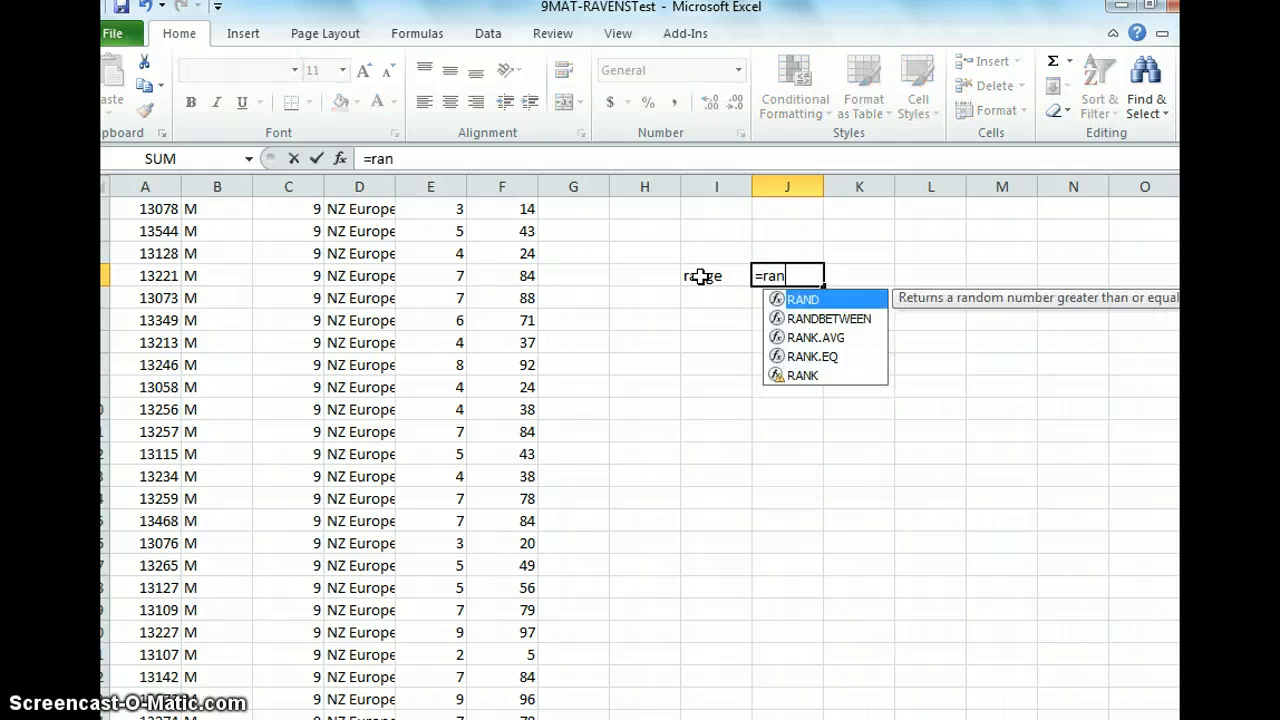
key(BackSpace)
key(BackSpace)
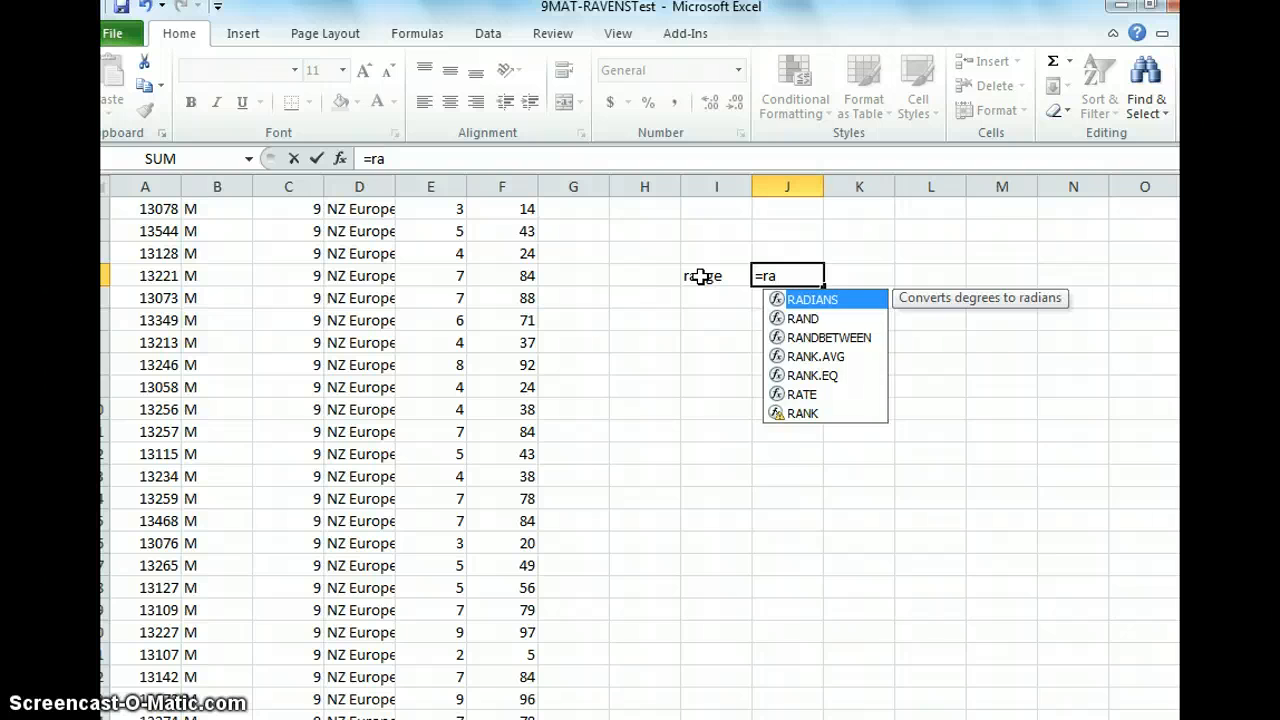
key(BackSpace)
key(BackSpace)
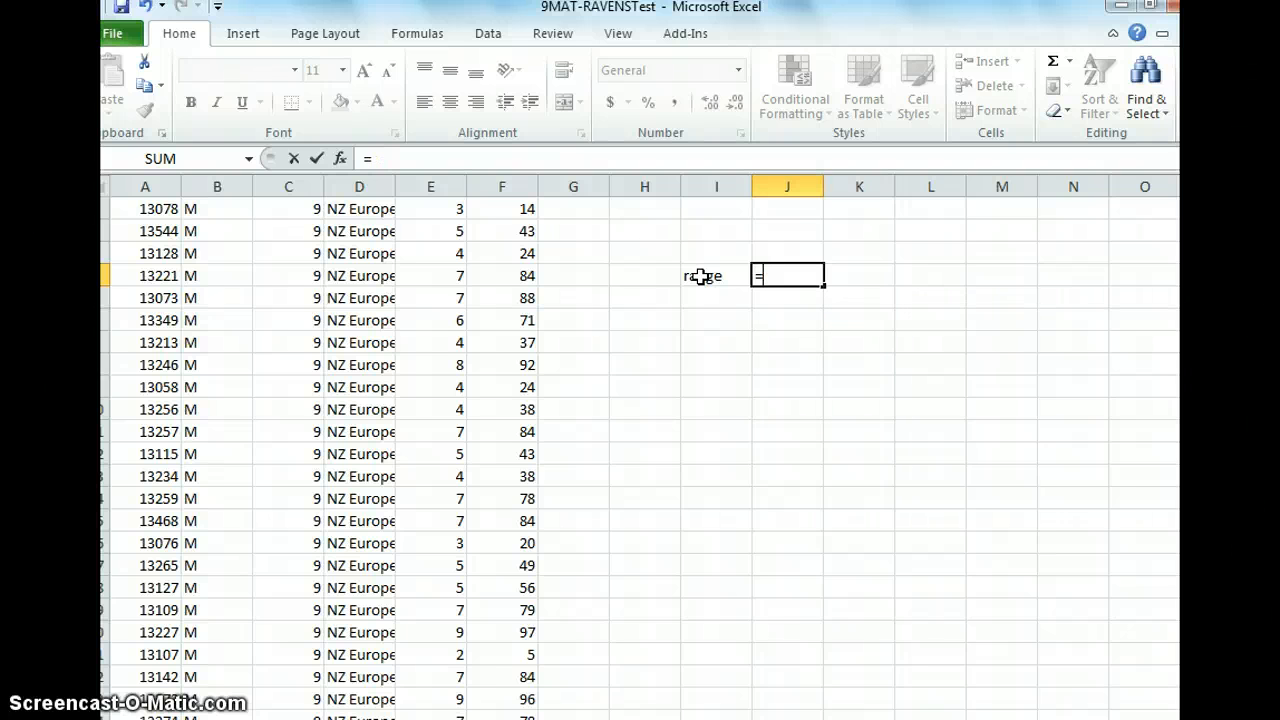
text(max)
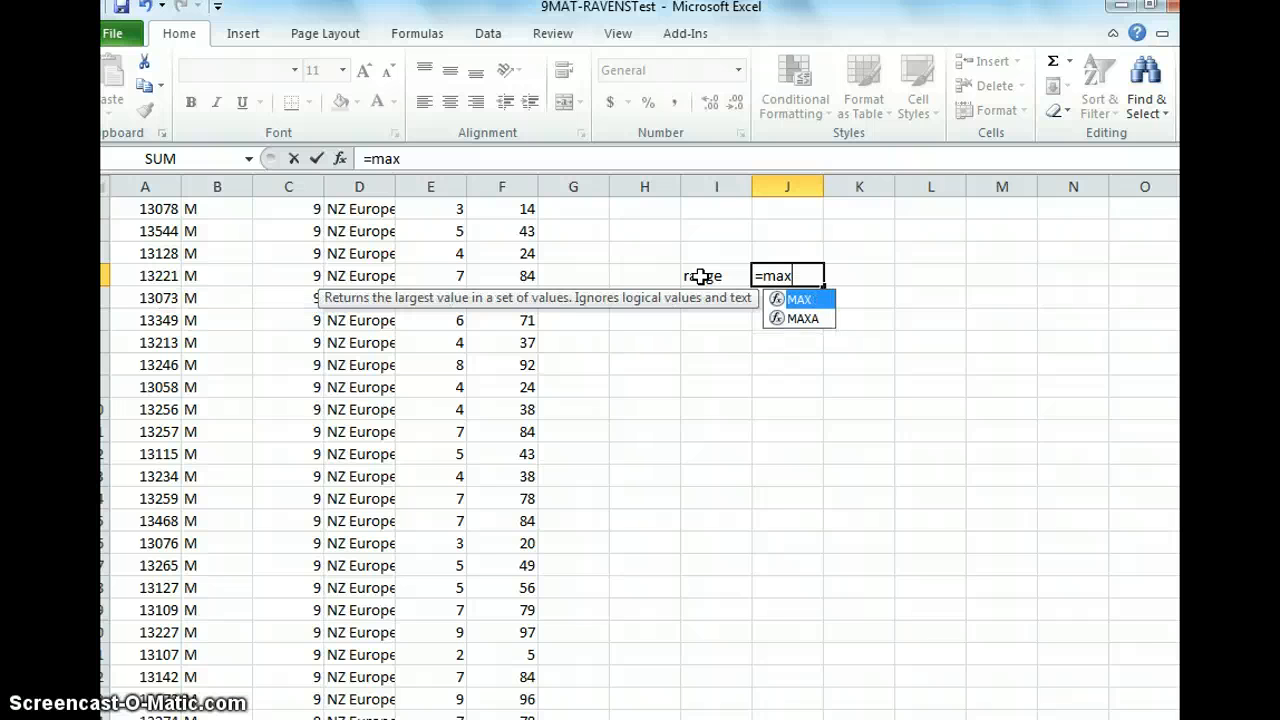
text(()
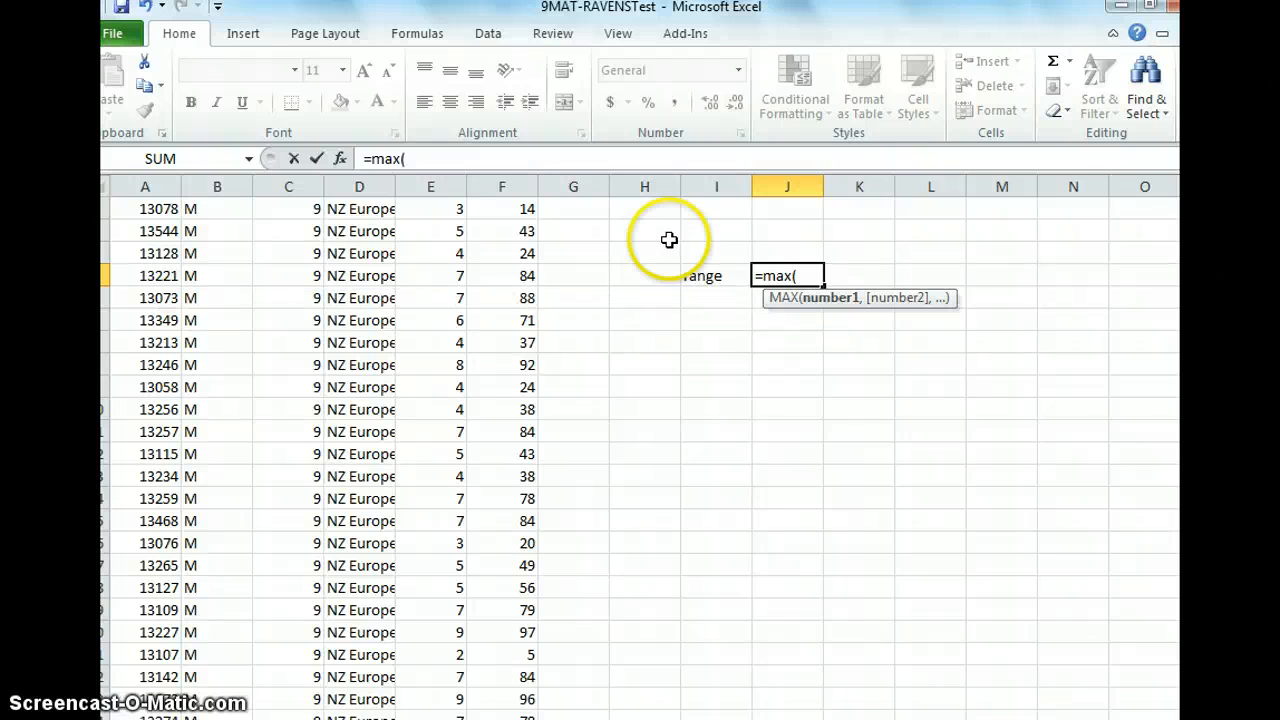
click(512, 181)
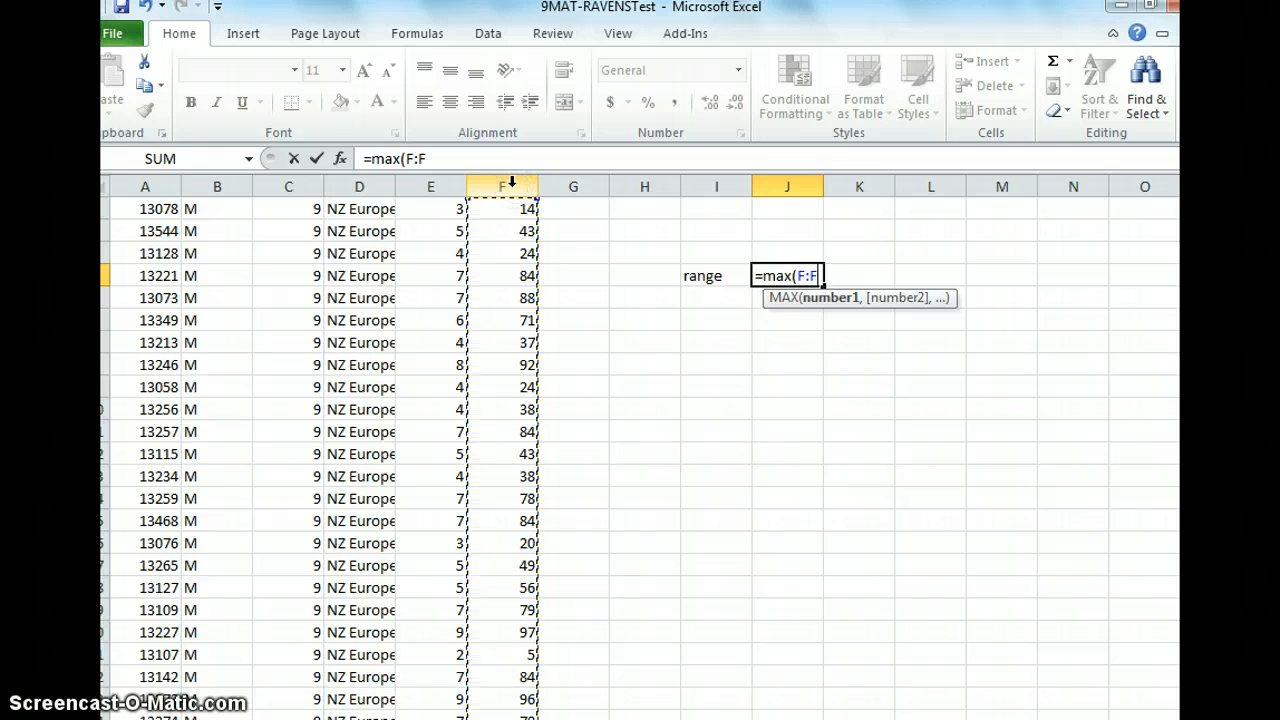
text()-)
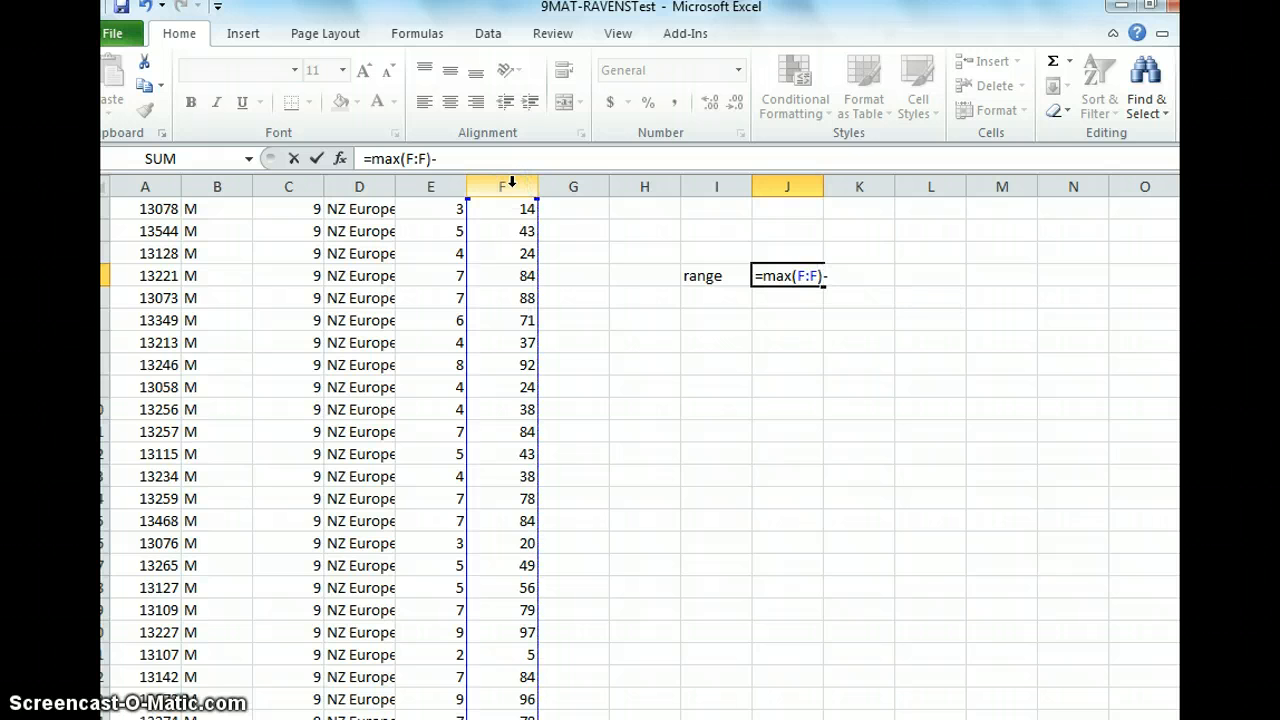
text(min*)
key(BackSpace)
text(()
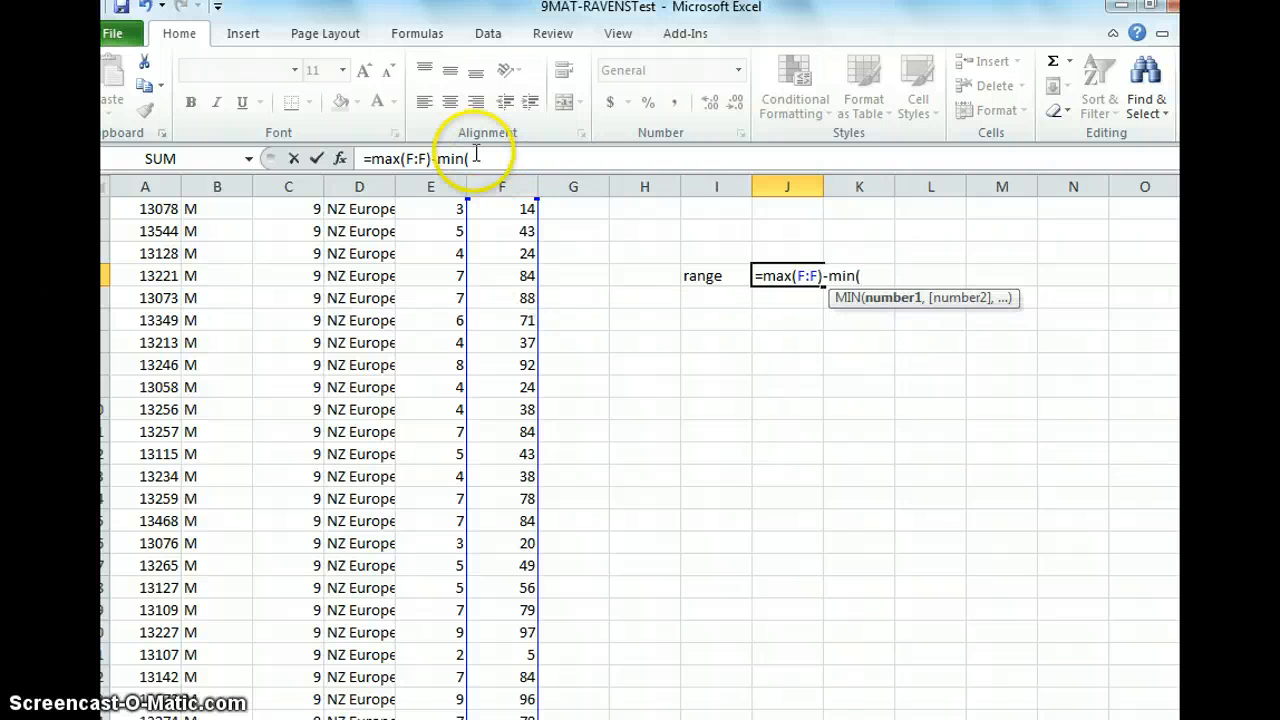
click(491, 180)
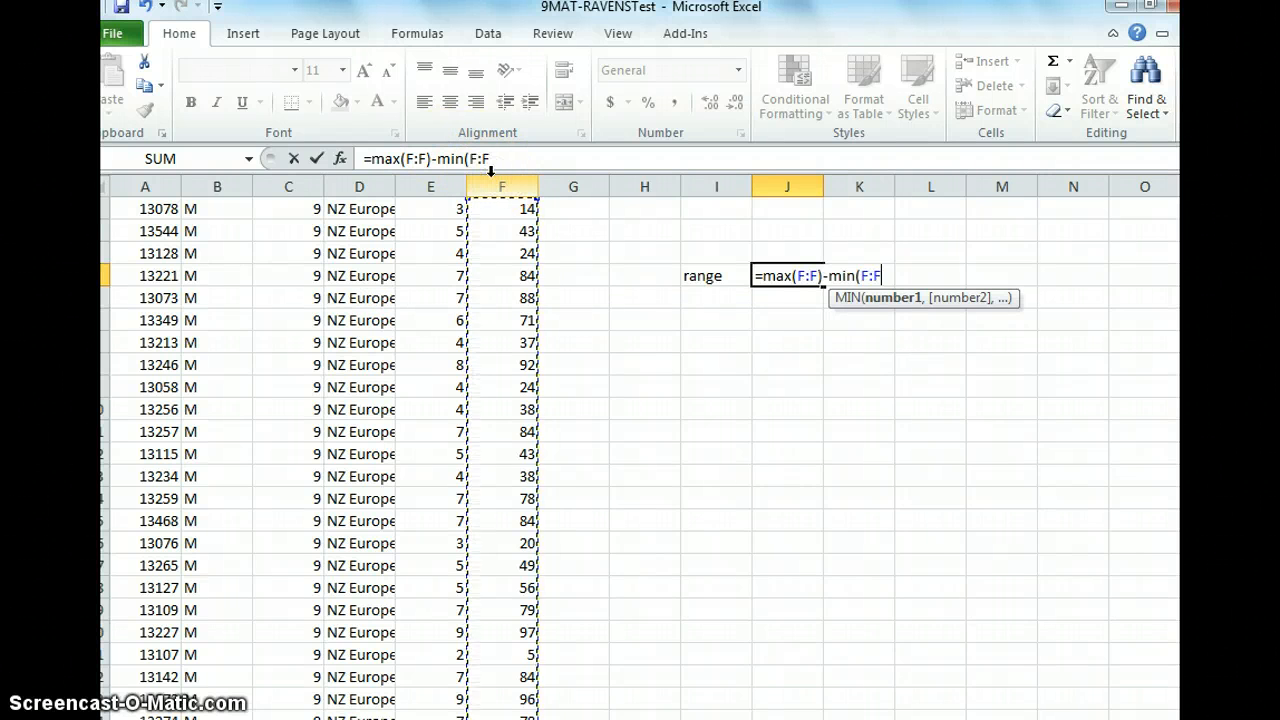
text())
key(Return)
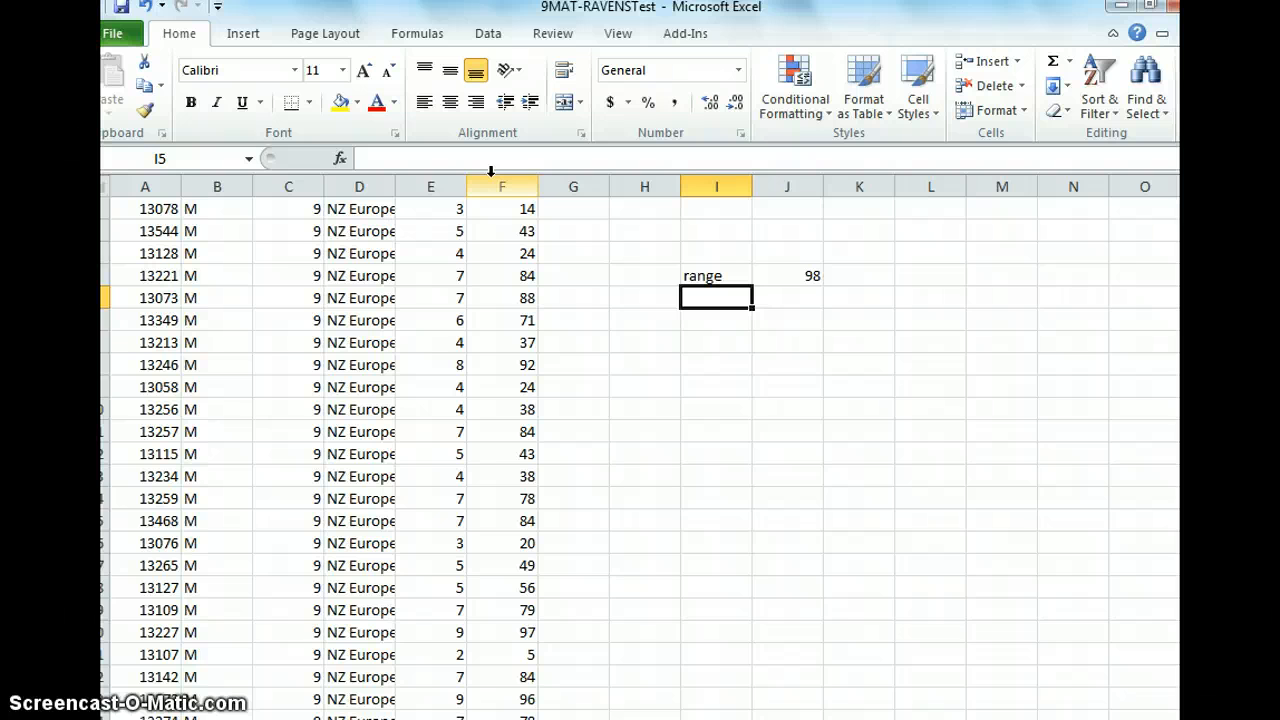